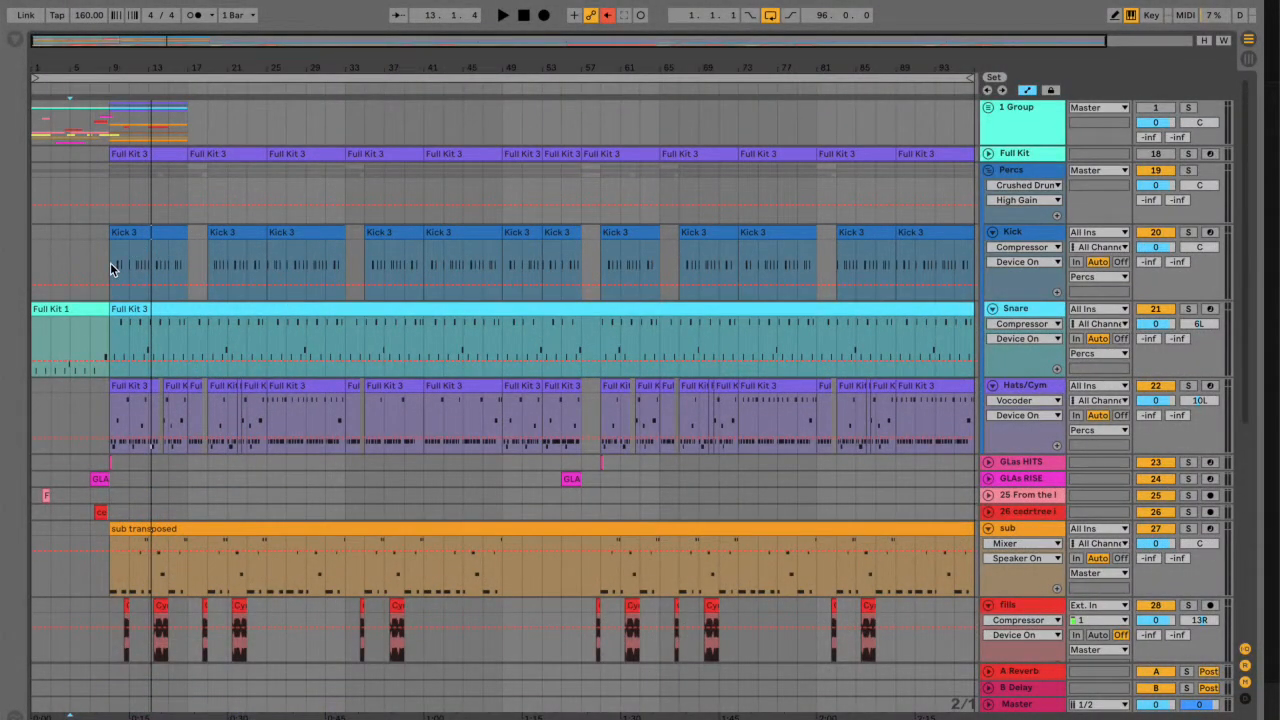
Play the arrangement from bar 9 with all tracks audible, and stop after a few bars
left_click(109, 264)
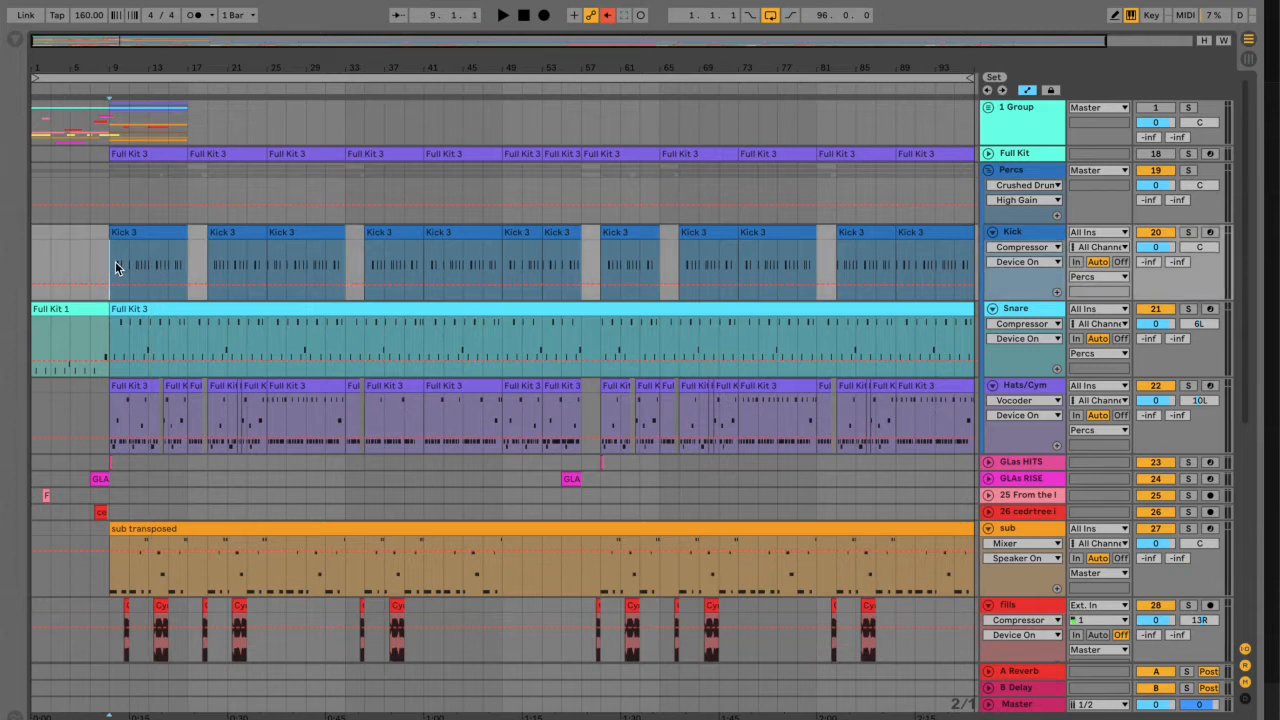
key("space")
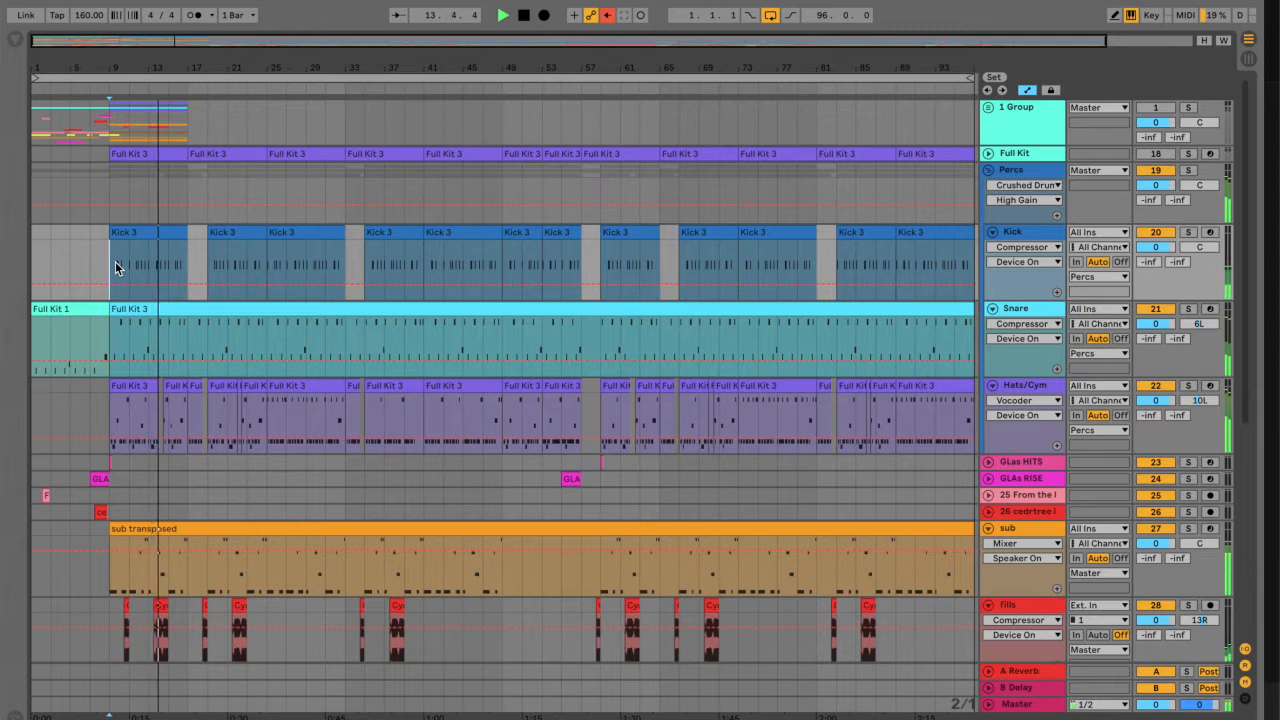
key("space")
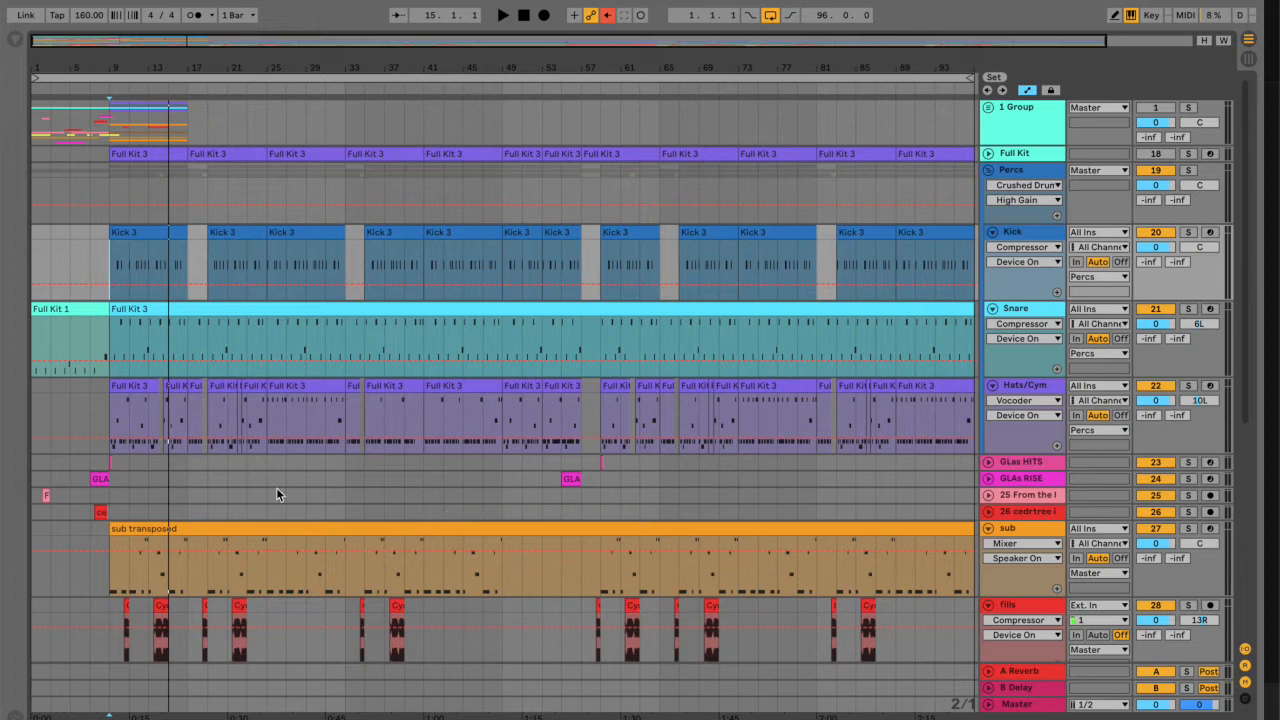
Solo track 32 Cymatics and audition its short clip at bar 5
scroll(276, 487, "down", 5)
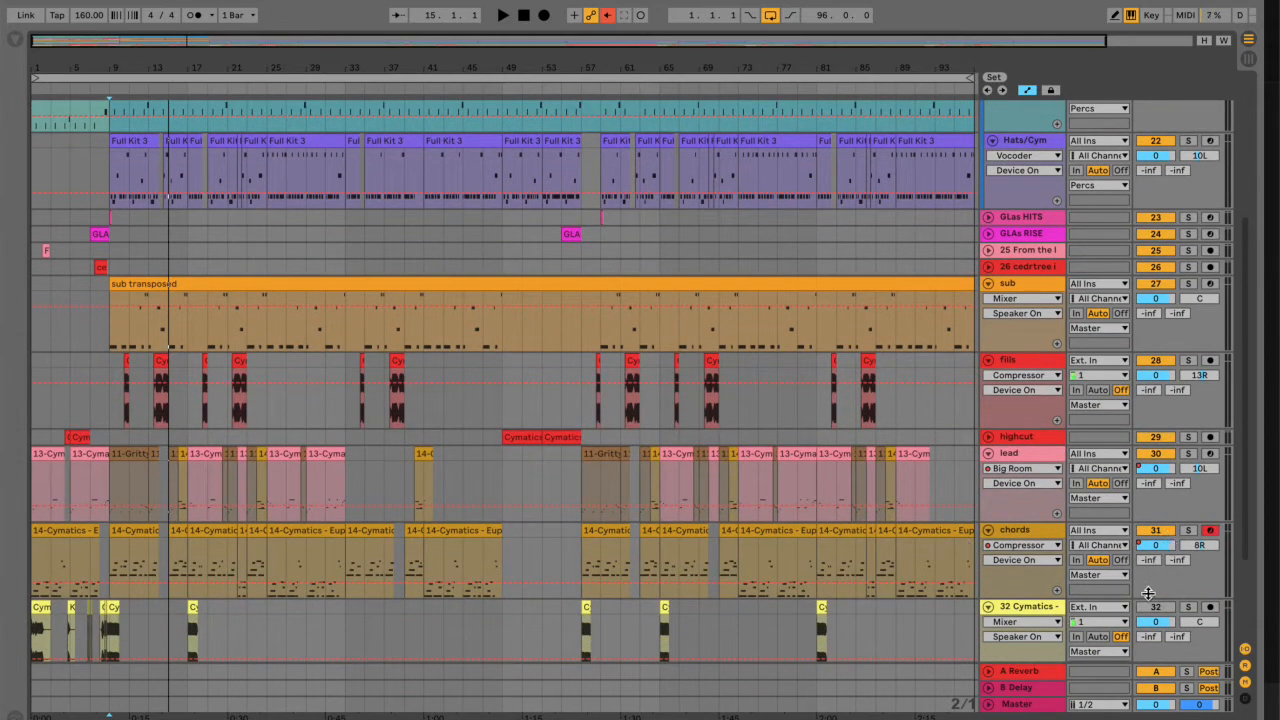
left_click(1188, 607)
scroll(300, 557, "down", 3)
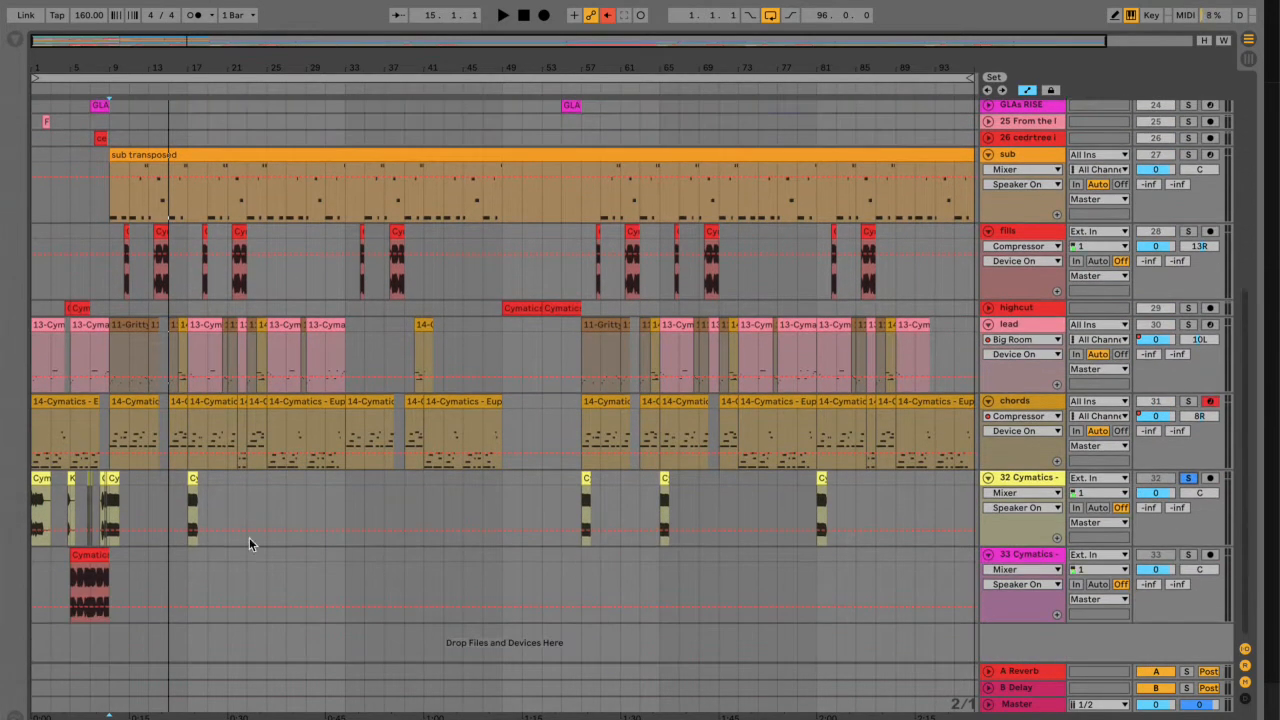
left_click(67, 517)
left_click(70, 479)
key("space")
key("space")
key("space")
key("space")
Audition track 32 Cymatics from bar 8 and take it out of solo
left_click(99, 505)
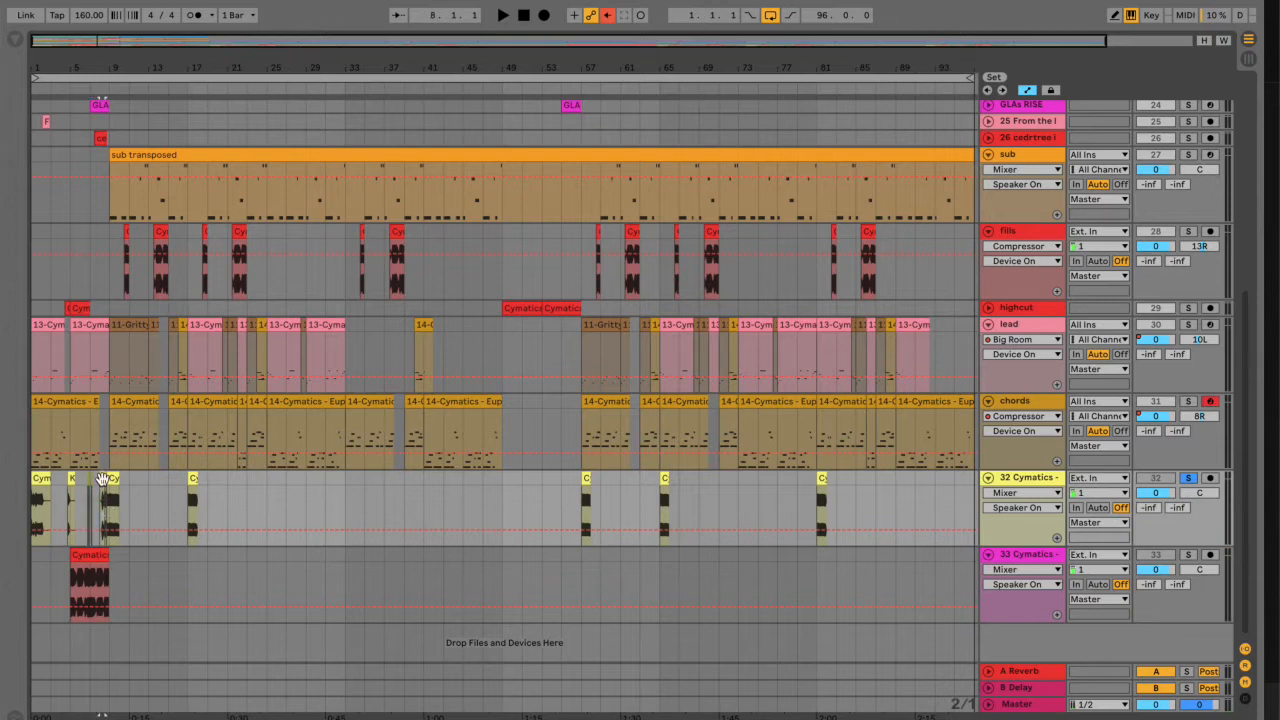
key("space")
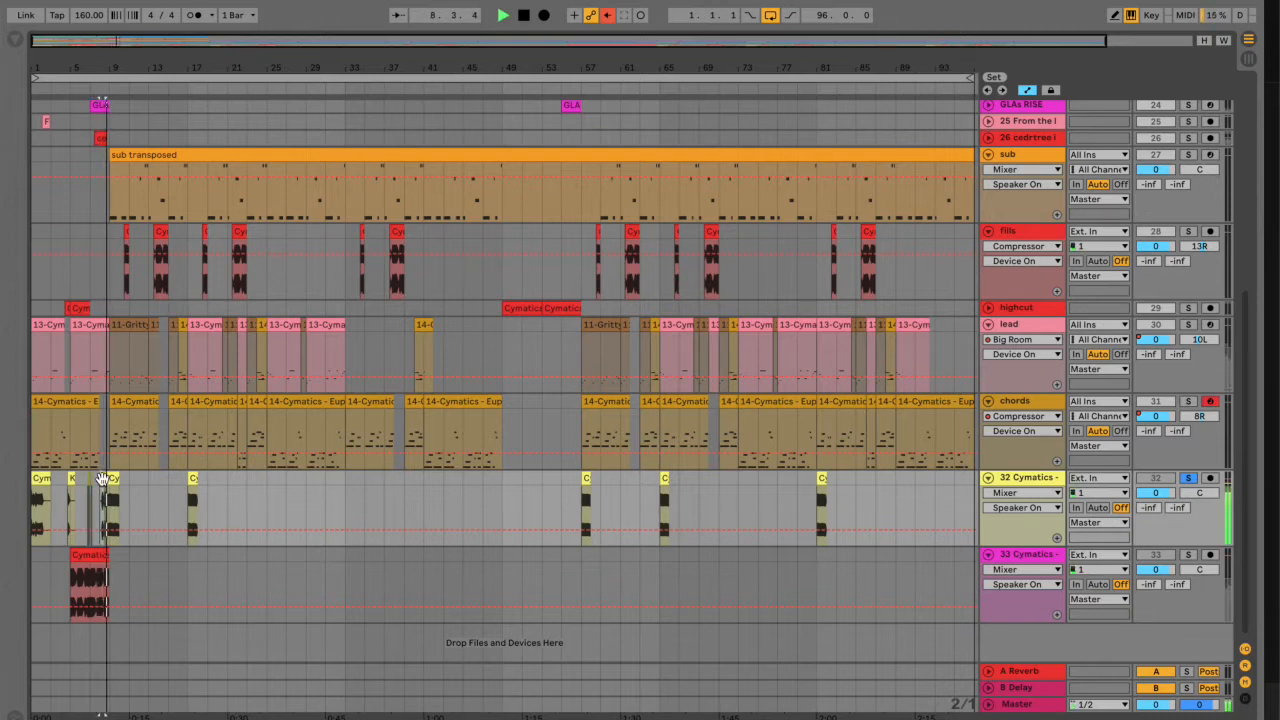
key("space")
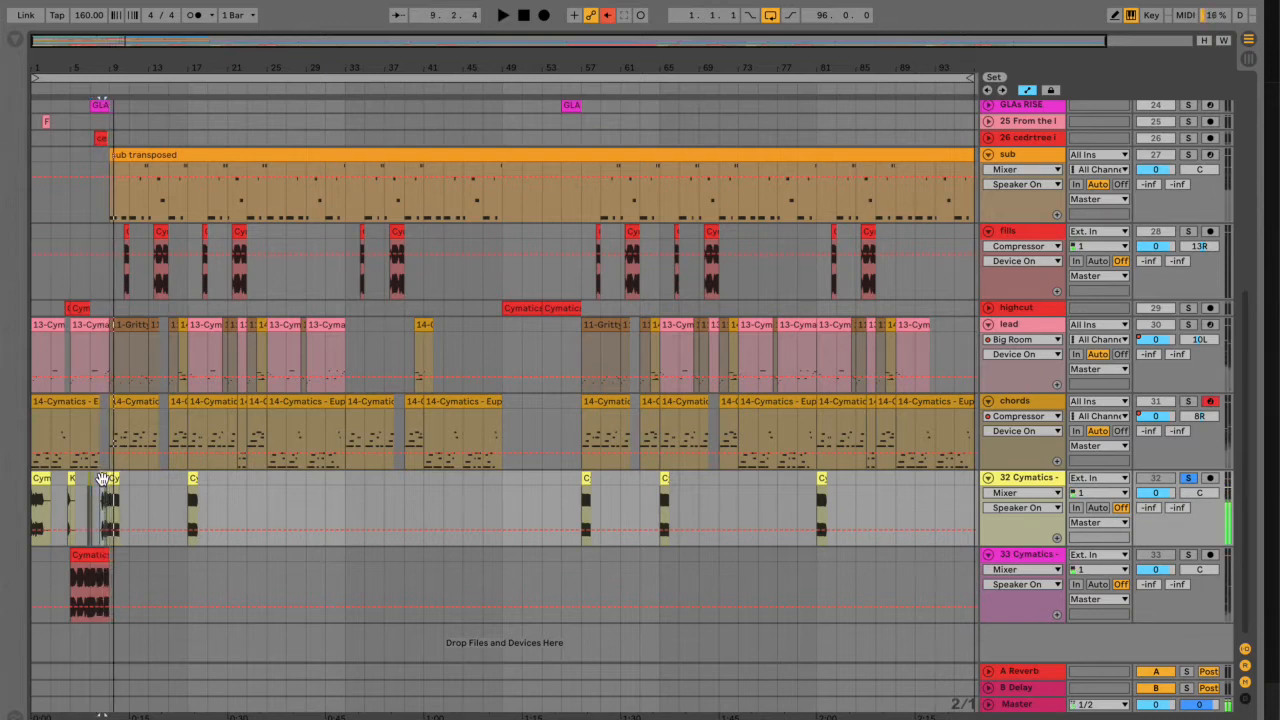
left_click(1187, 479)
Solo the Kick track and play it from bar 9 with its effects bypassed
scroll(1125, 362, "up", 8)
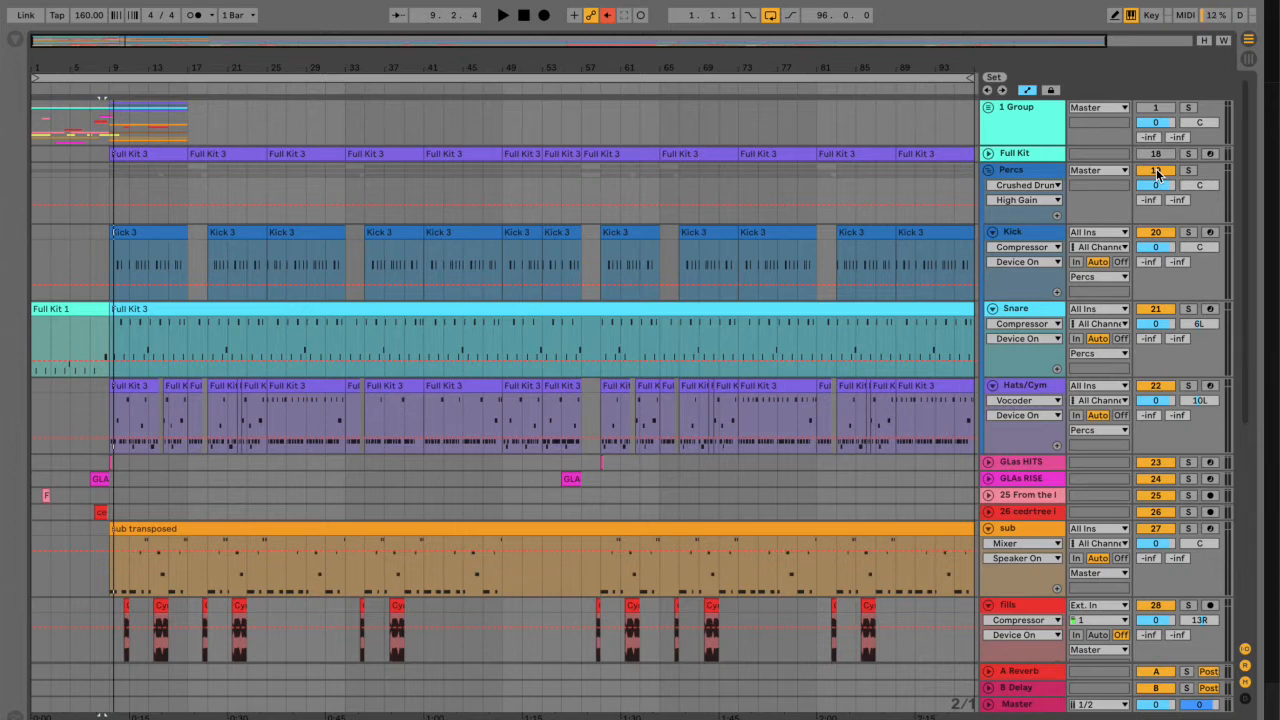
left_click(1189, 232)
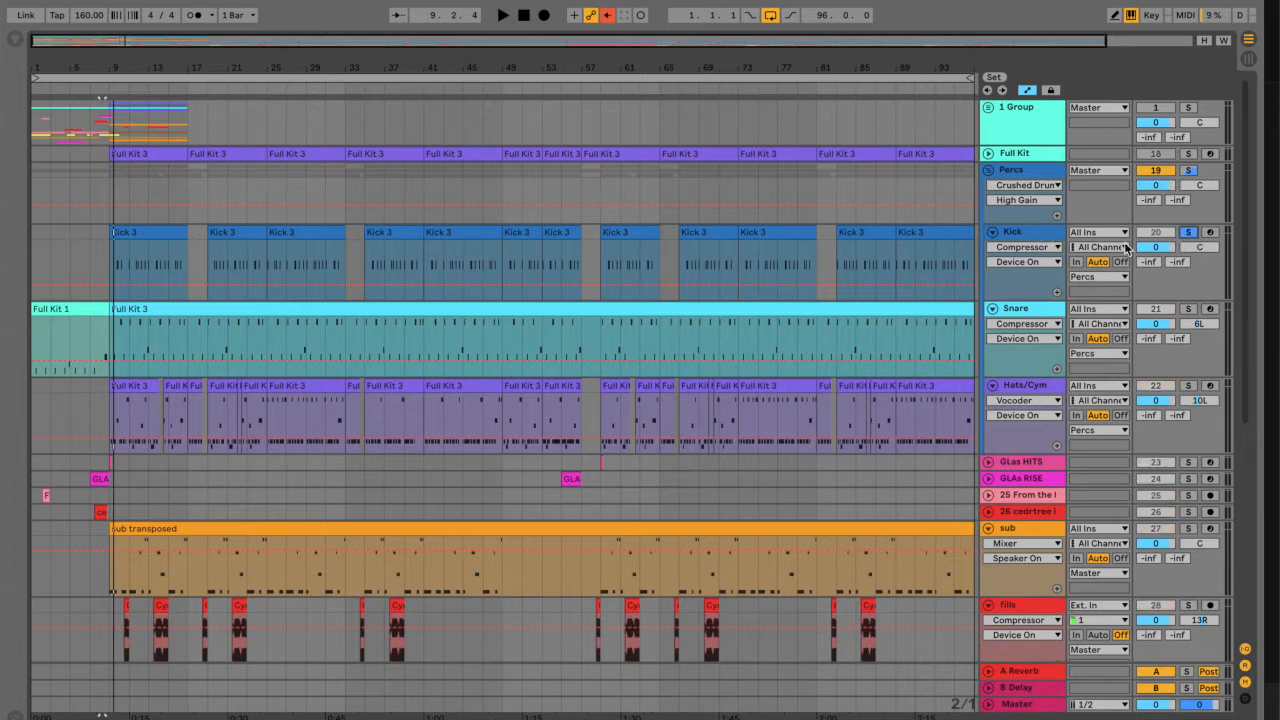
left_click(113, 266)
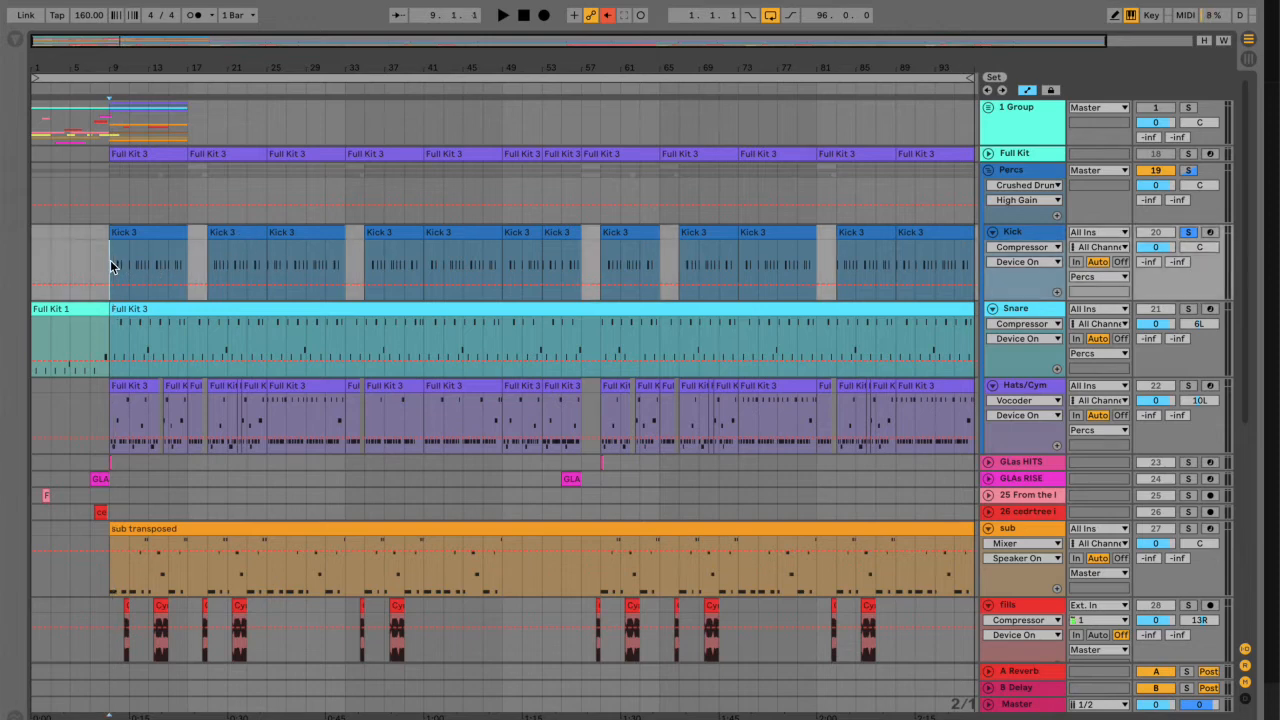
key("space")
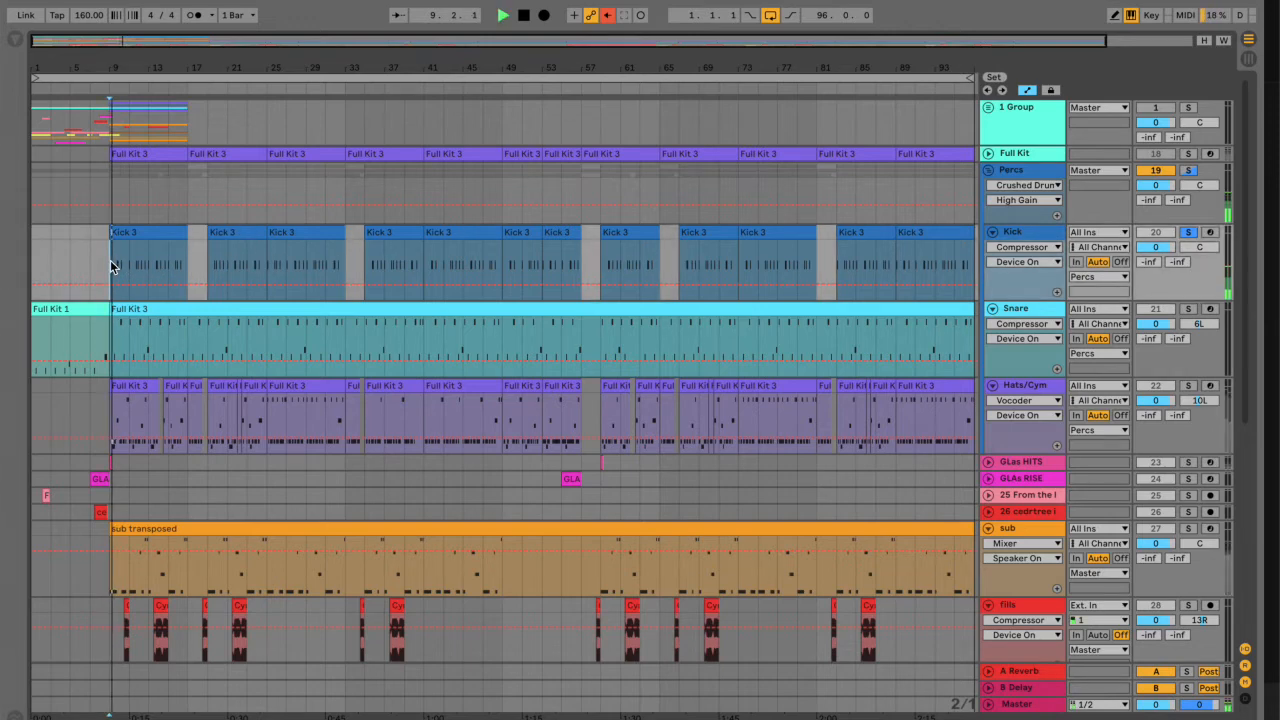
Show the Kick track's device chain and enable the KIK saturator, Restore punch and the KIK filter
double_click(1018, 232)
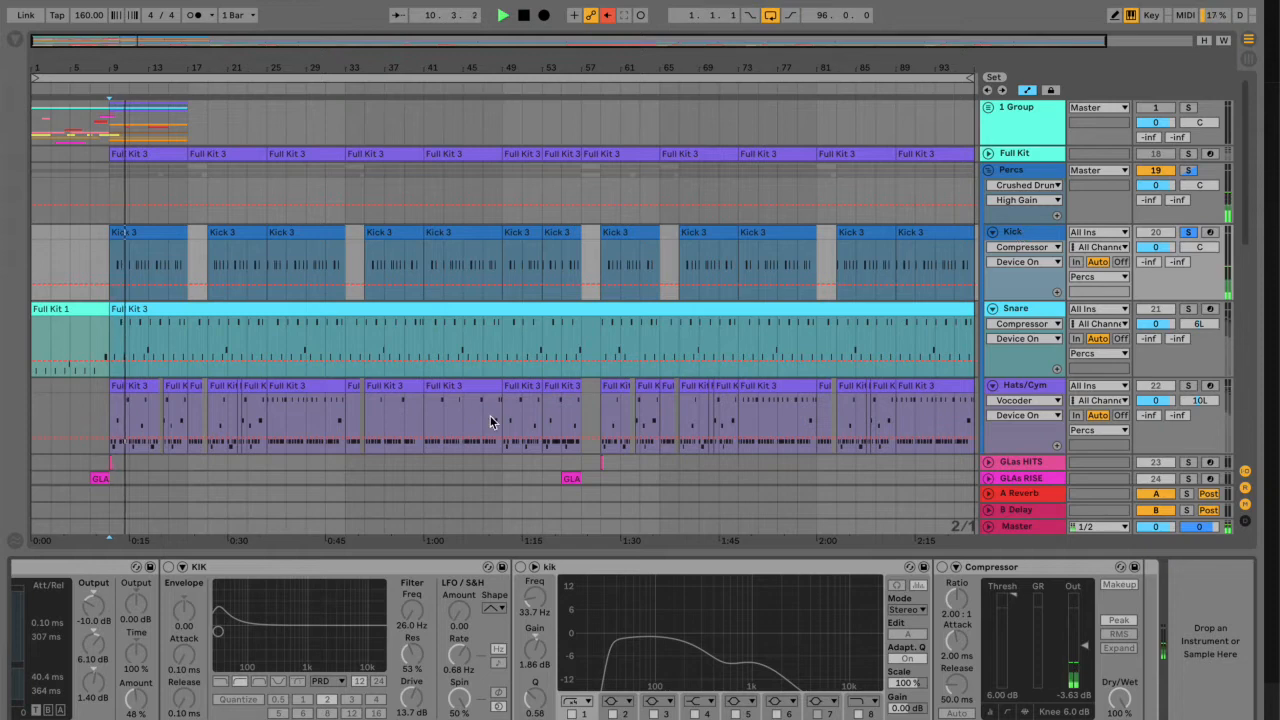
scroll(301, 600, "left", 10)
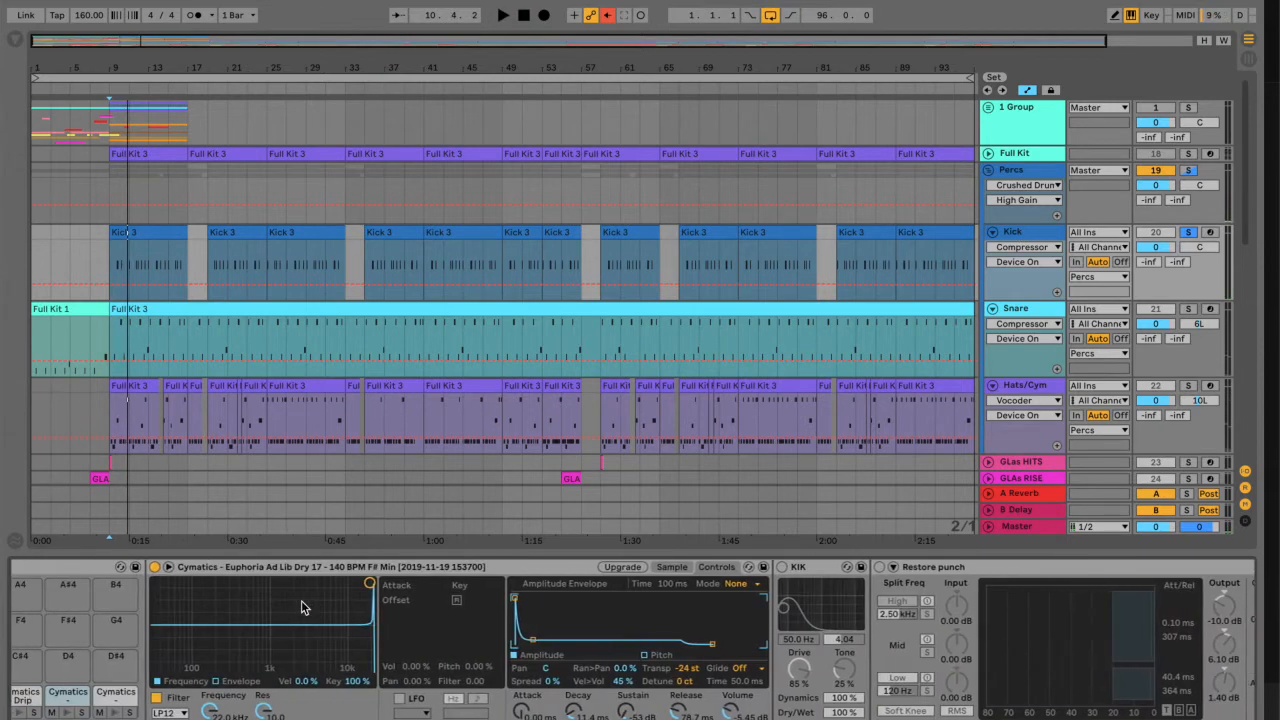
scroll(301, 600, "right", 1)
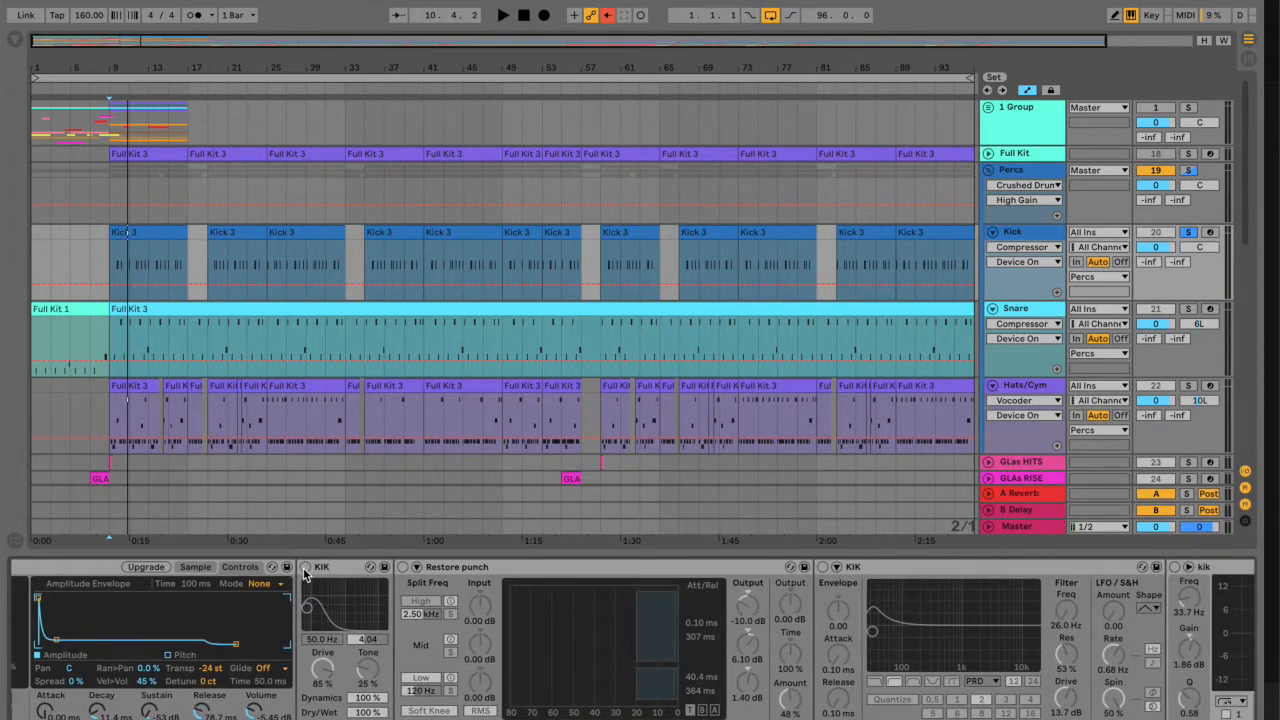
left_click(305, 568)
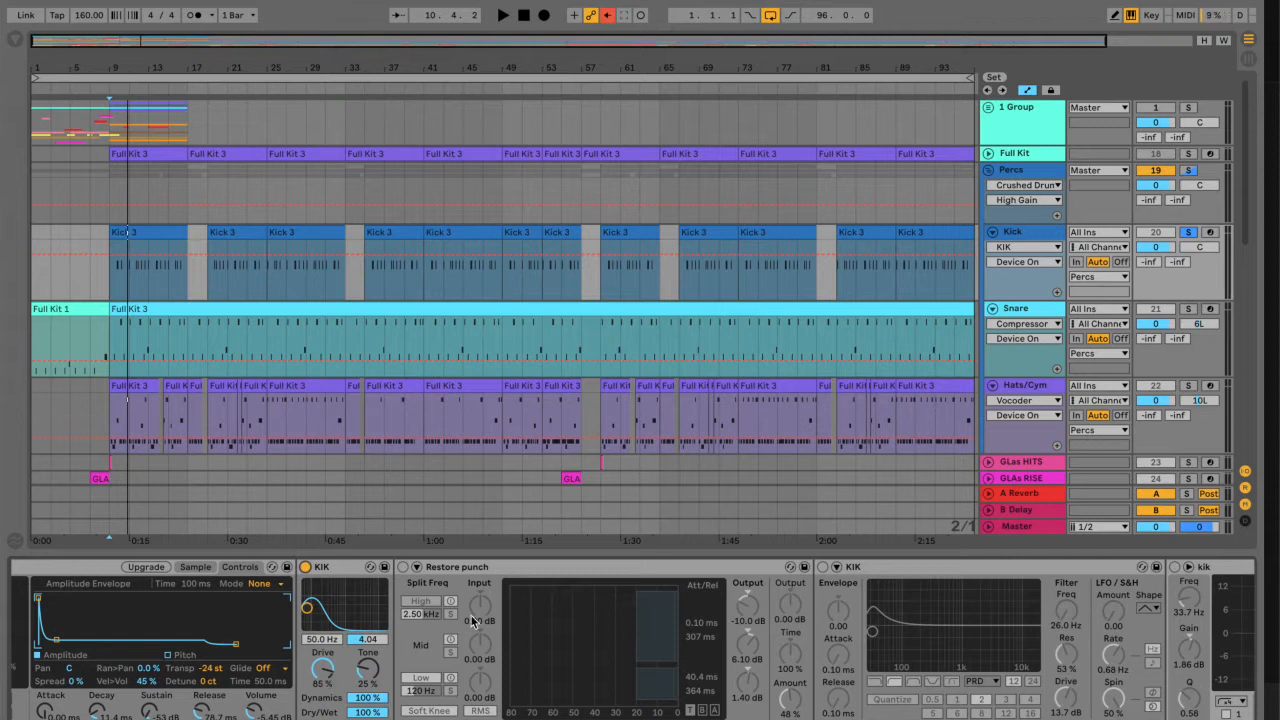
left_click(404, 567)
scroll(558, 612, "right", 3)
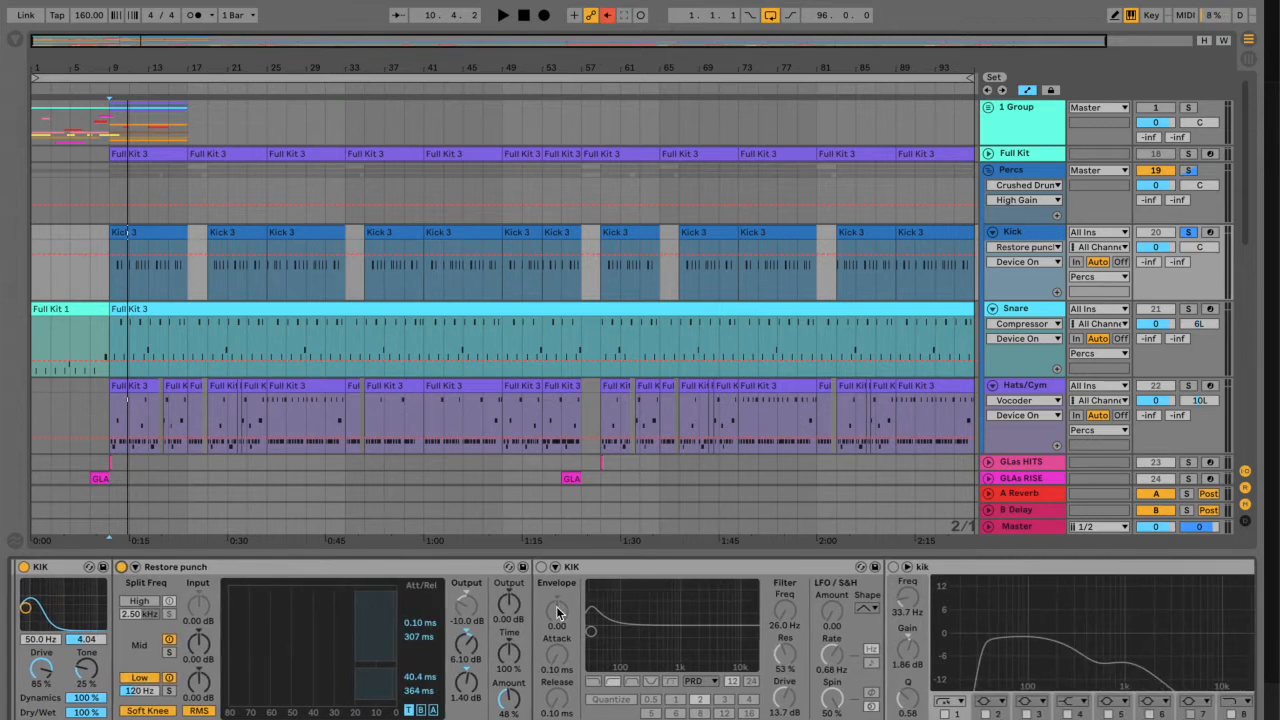
left_click(542, 567)
Enable the kik EQ and the Compressor on the Kick track, and play the processed kick
scroll(643, 616, "right", 4)
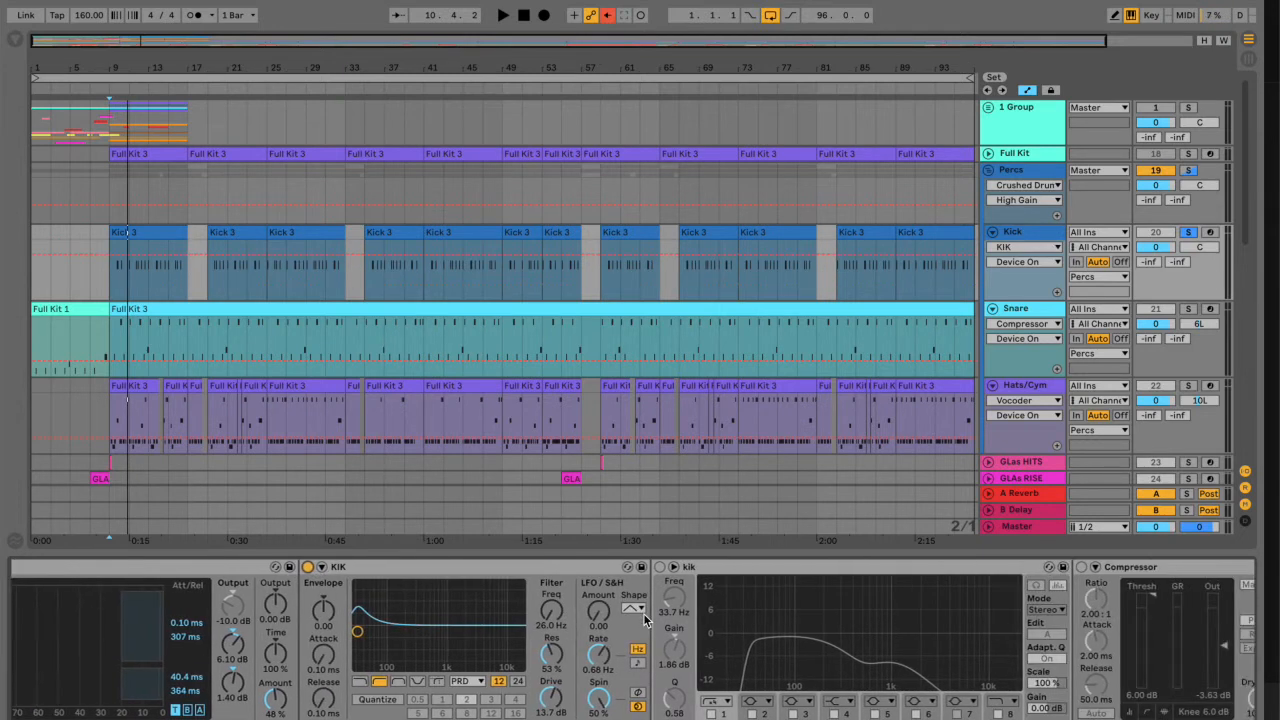
scroll(643, 616, "right", 3)
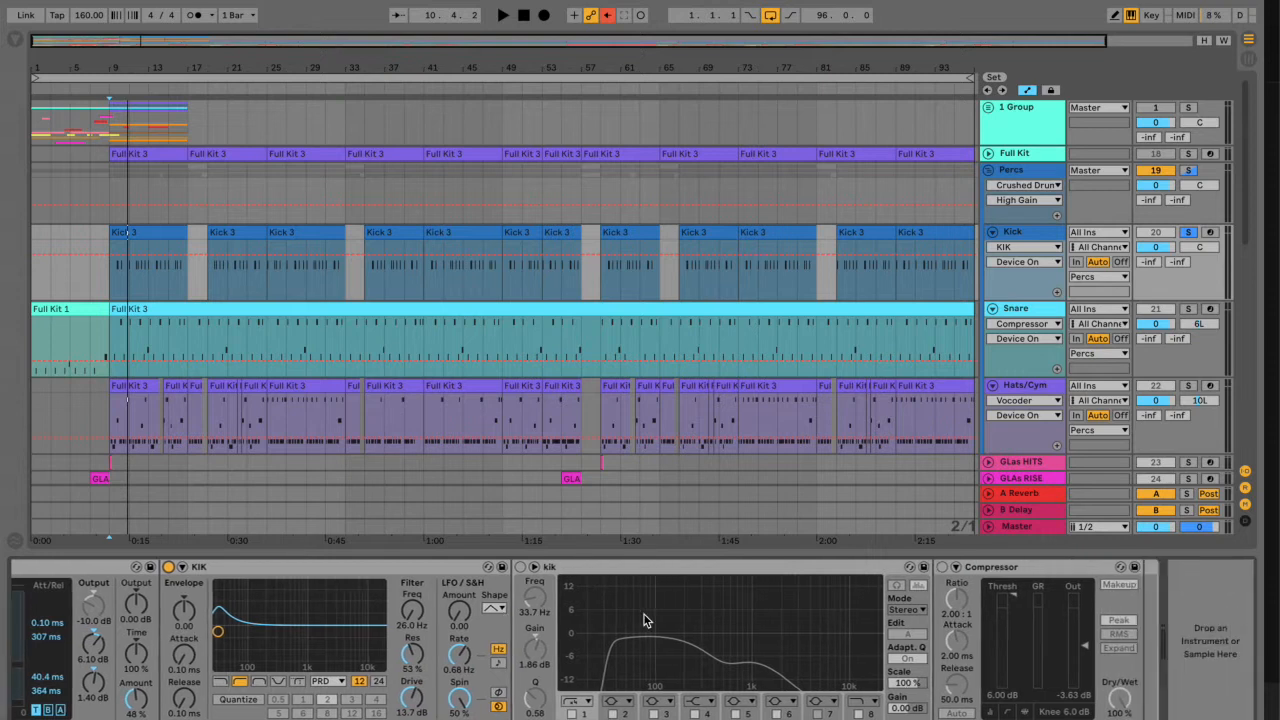
left_click(520, 567)
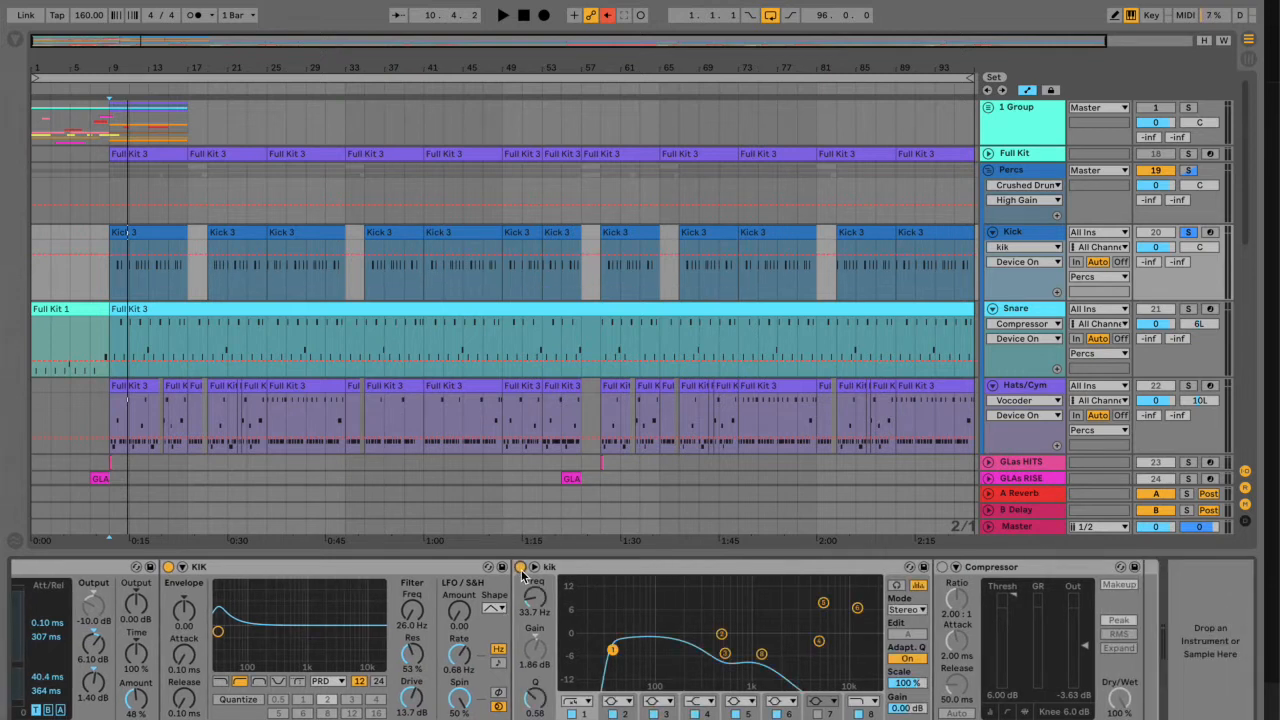
left_click(941, 567)
key("space")
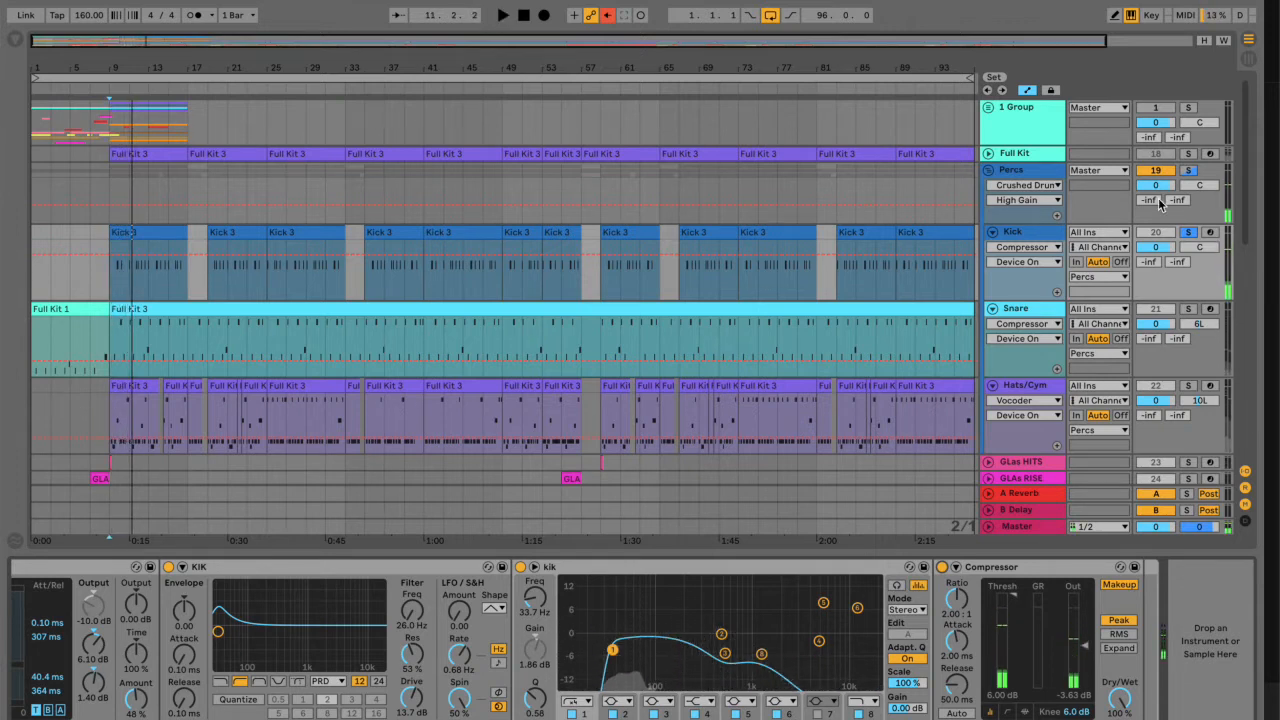
Solo the Snare track and play it from bar 9 with its effects bypassed
left_click(1190, 309)
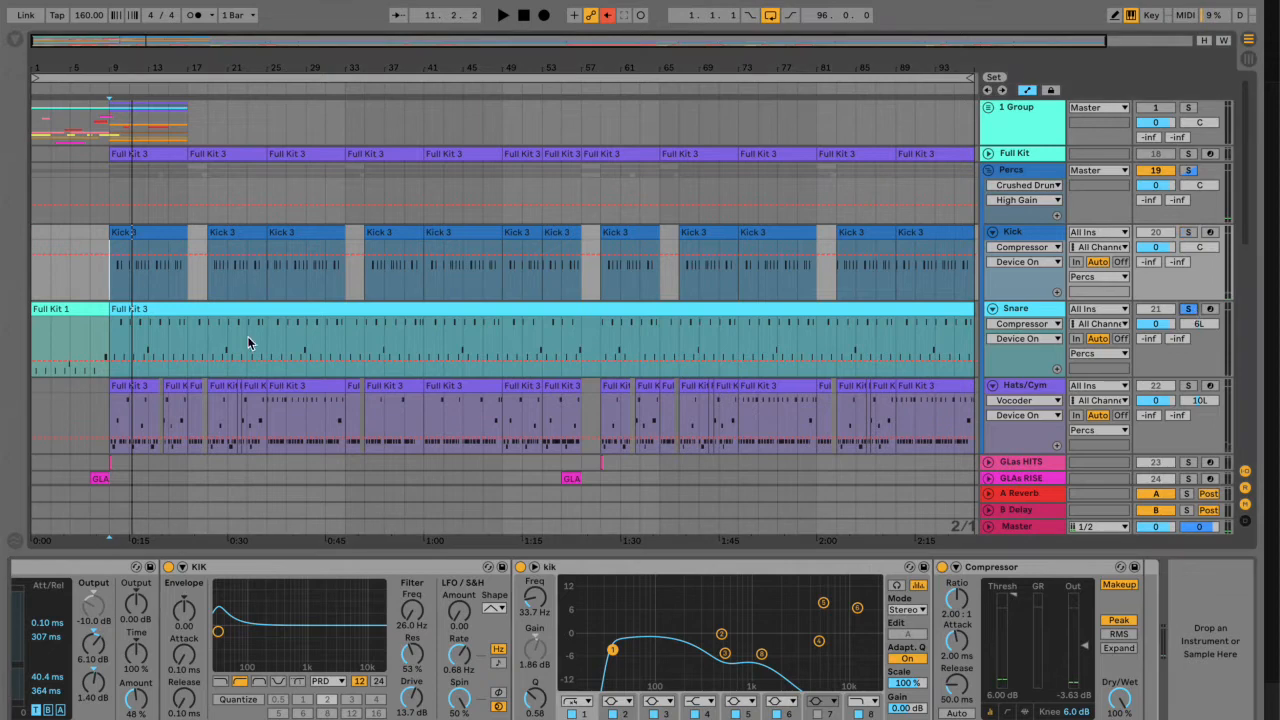
left_click(114, 338)
scroll(252, 376, "down", 5)
scroll(252, 375, "up", 5)
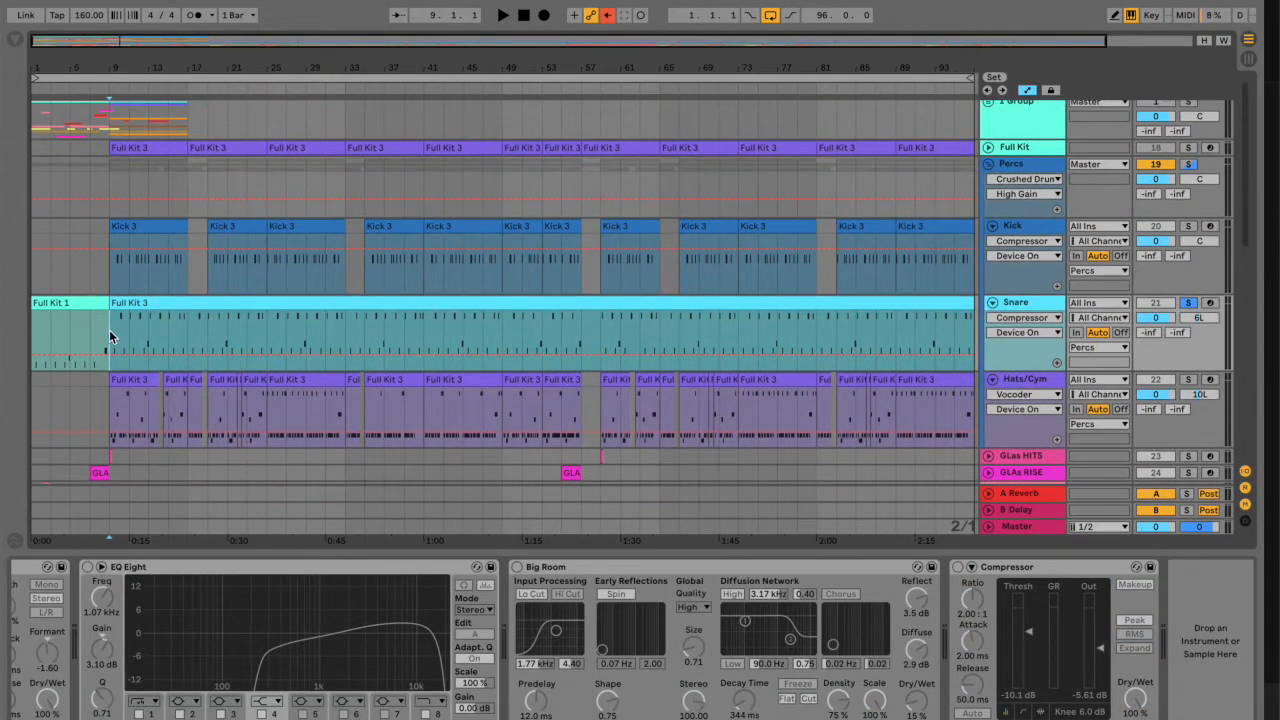
key("space")
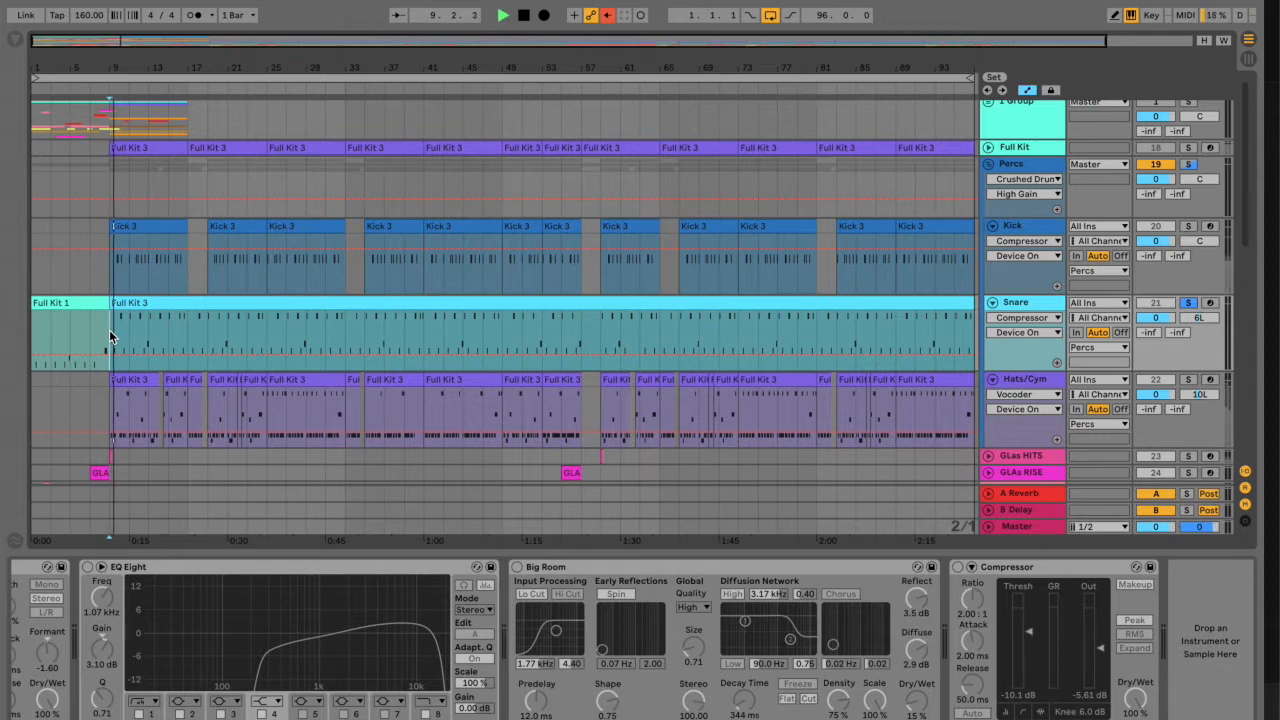
key("space")
Enable Transient Shaping Enhance, Crushed Drums and the Vocoder on the Snare track
scroll(217, 612, "left", 2)
scroll(217, 612, "left", 10)
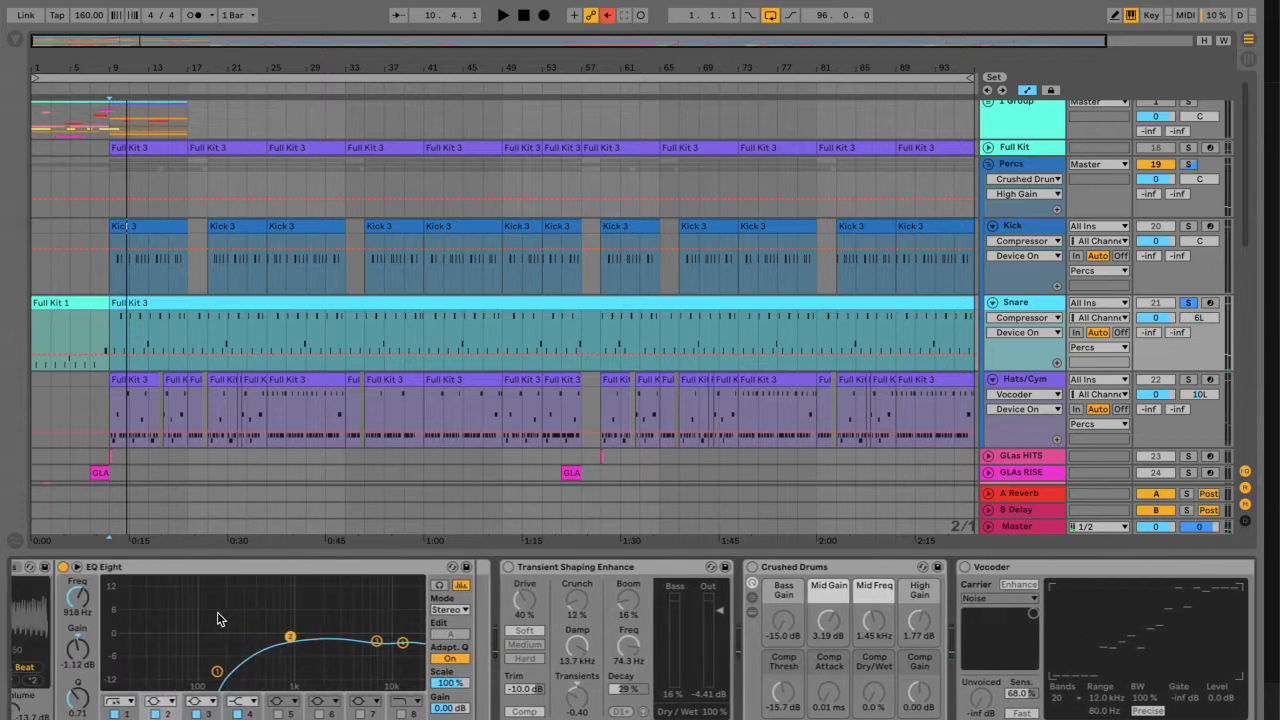
scroll(271, 602, "left", 2)
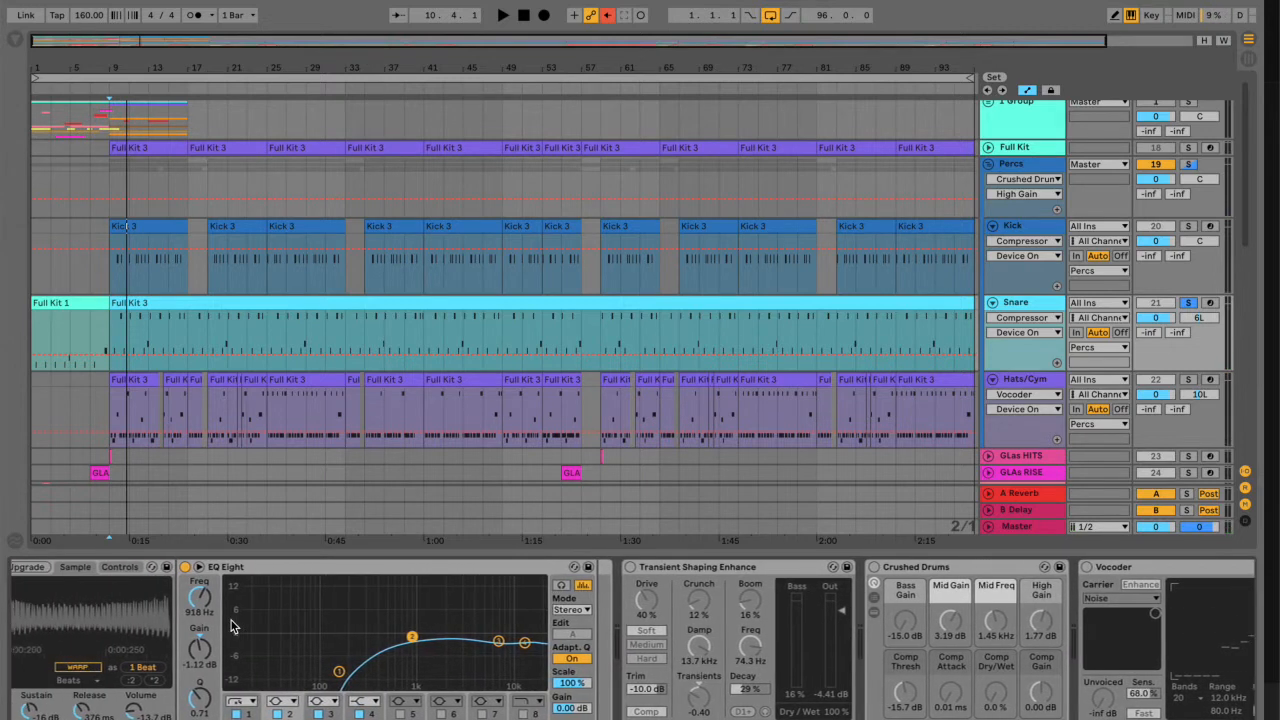
scroll(320, 626, "right", 4)
scroll(320, 630, "right", 2)
left_click(307, 567)
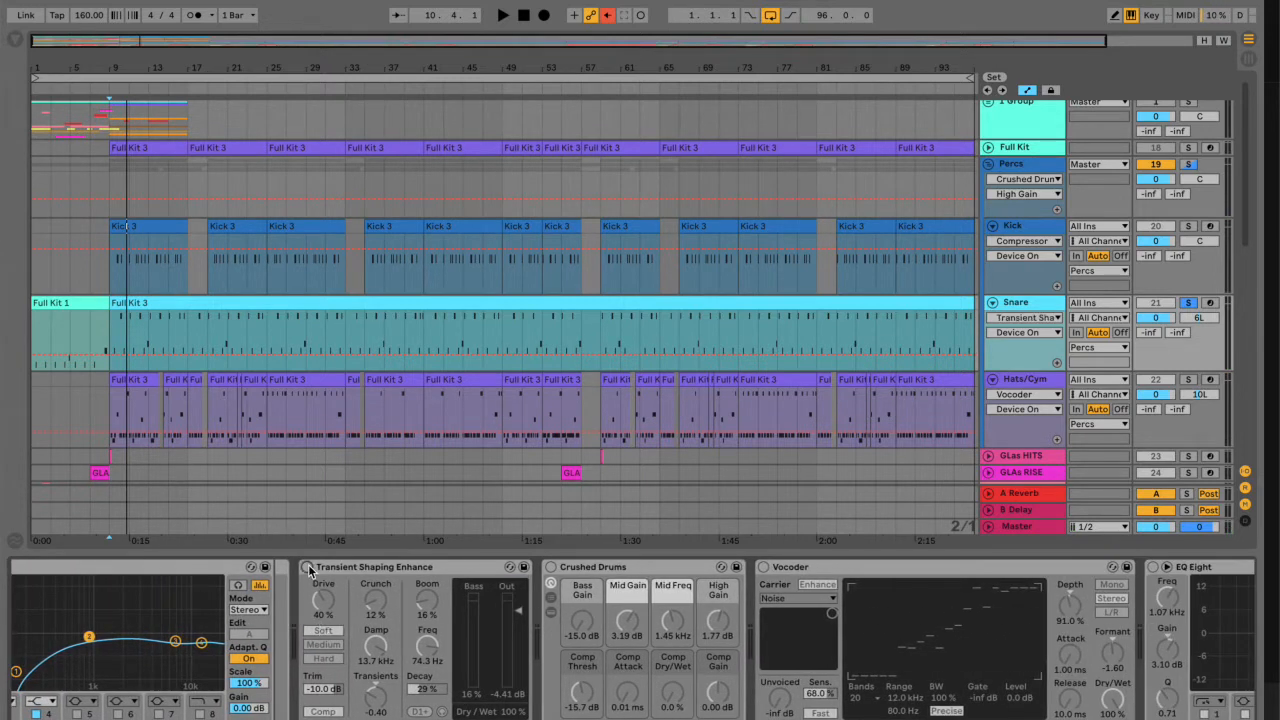
left_click(551, 567)
scroll(443, 578, "right", 7)
left_click(403, 567)
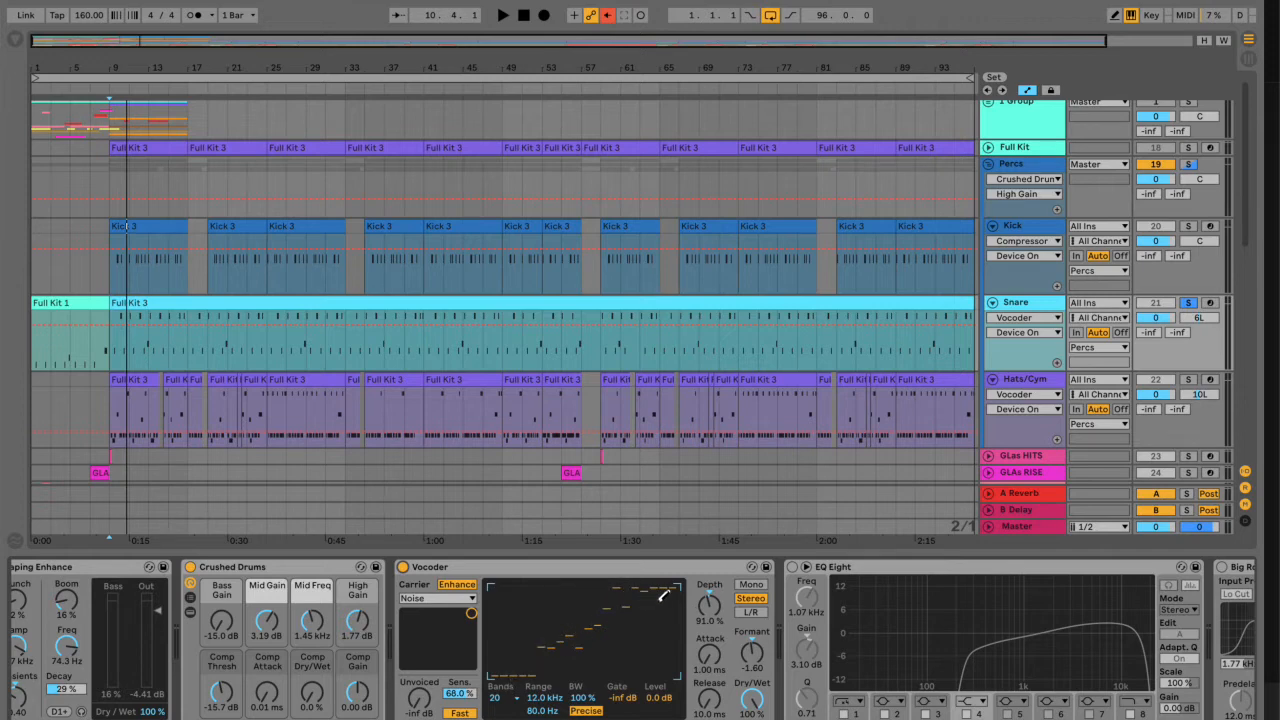
Enable the EQ Eight after the Vocoder, Big Room and the Compressor on the Snare track, and play it from bar 9
scroll(662, 595, "right", 5)
left_click(536, 567)
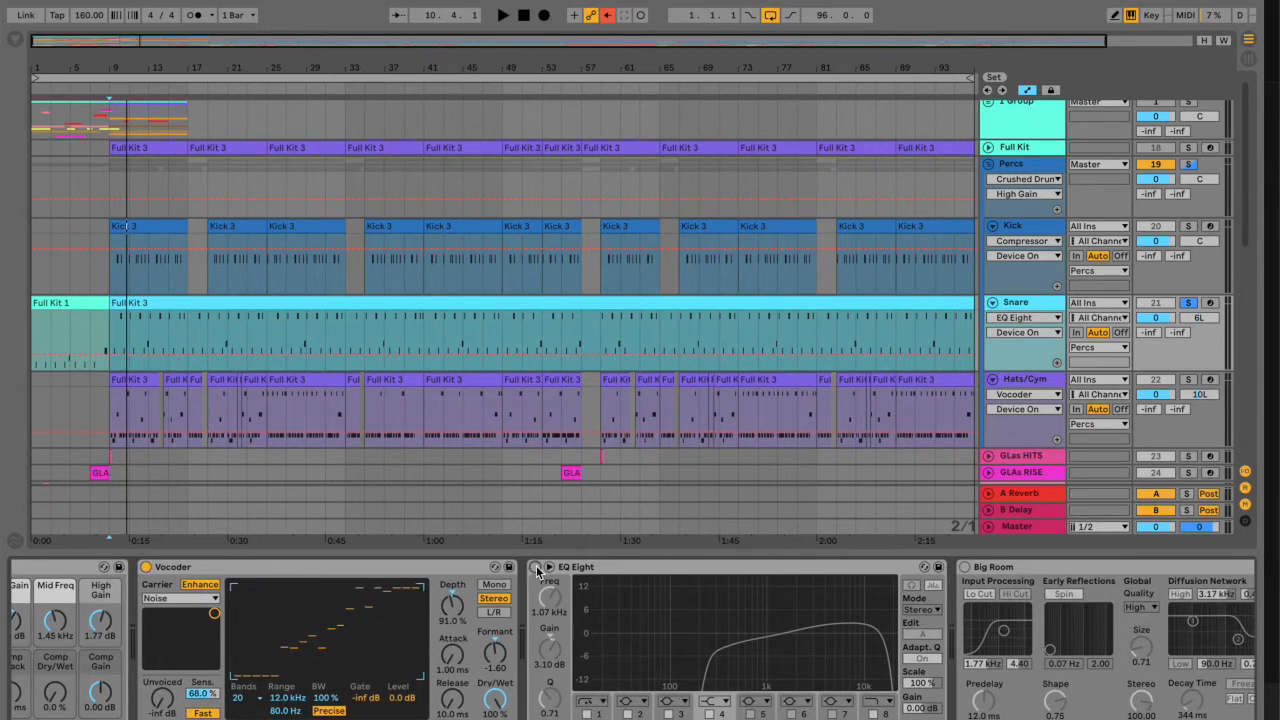
scroll(716, 612, "right", 8)
left_click(558, 567)
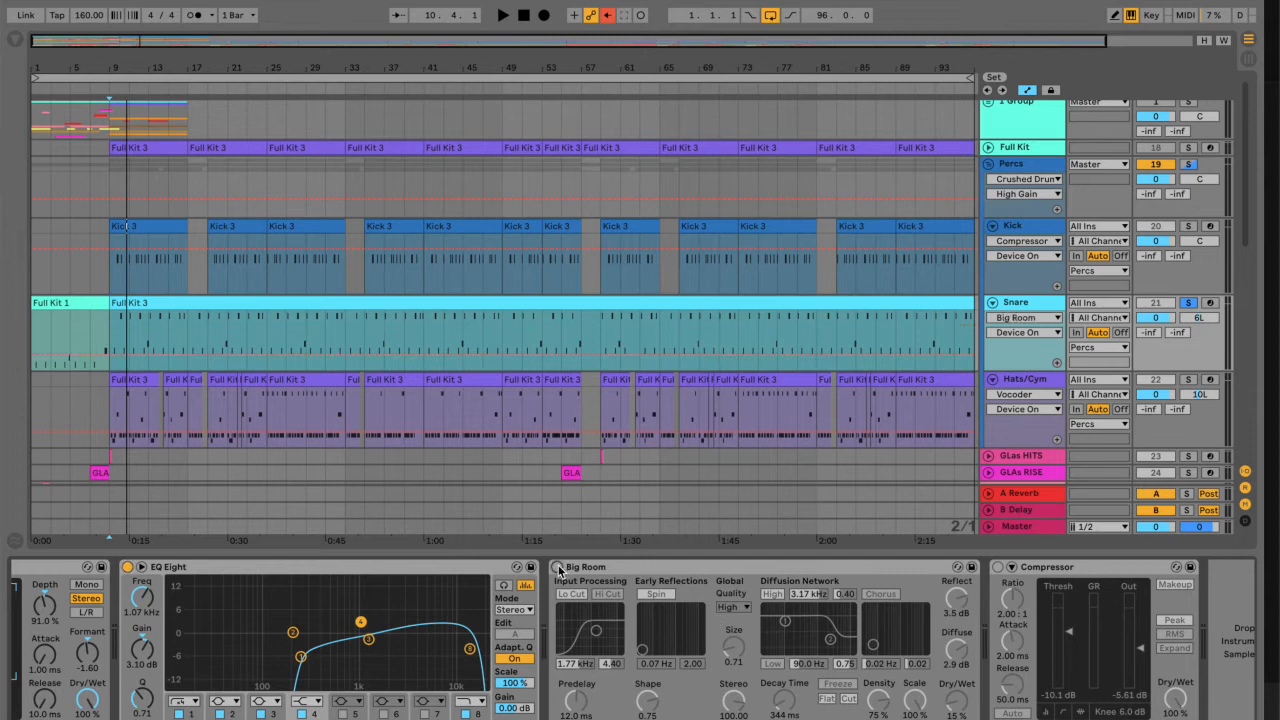
scroll(750, 622, "right", 1)
left_click(957, 567)
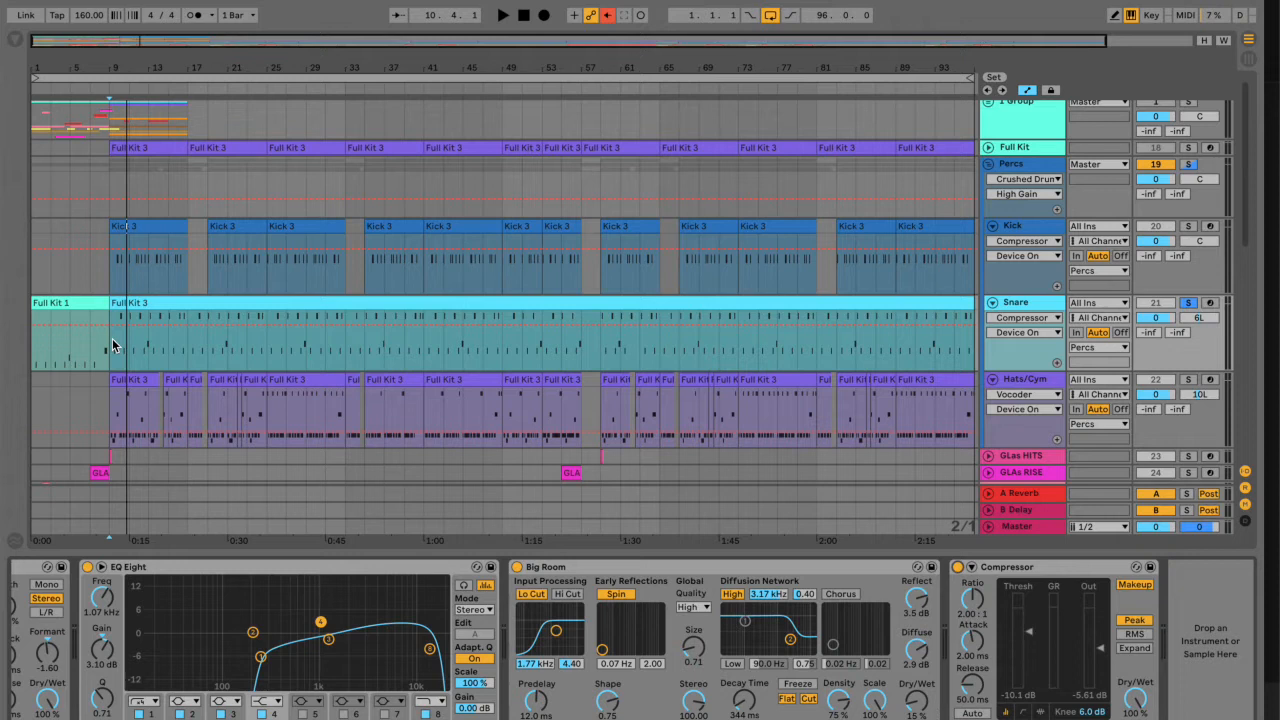
key("space")
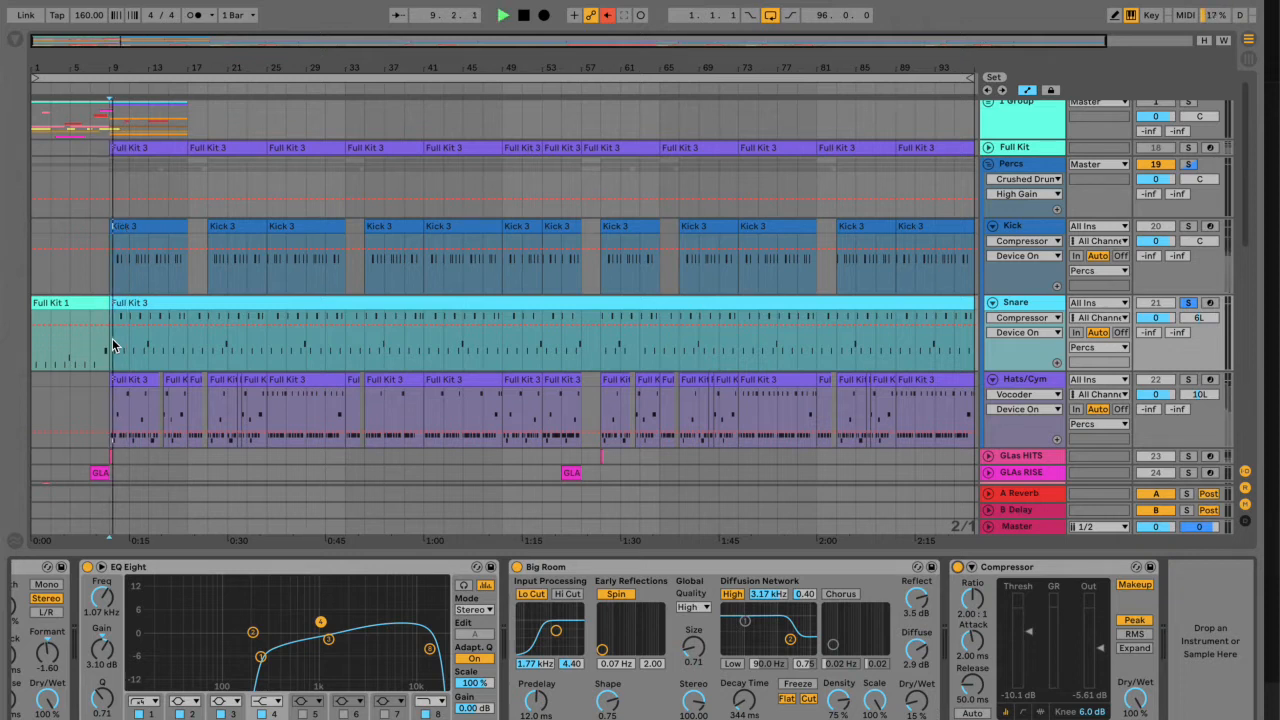
key("space")
Solo the Hats/Cym track, play it from bar 9 with its effects bypassed, and look back through its device chain
left_click(1188, 380)
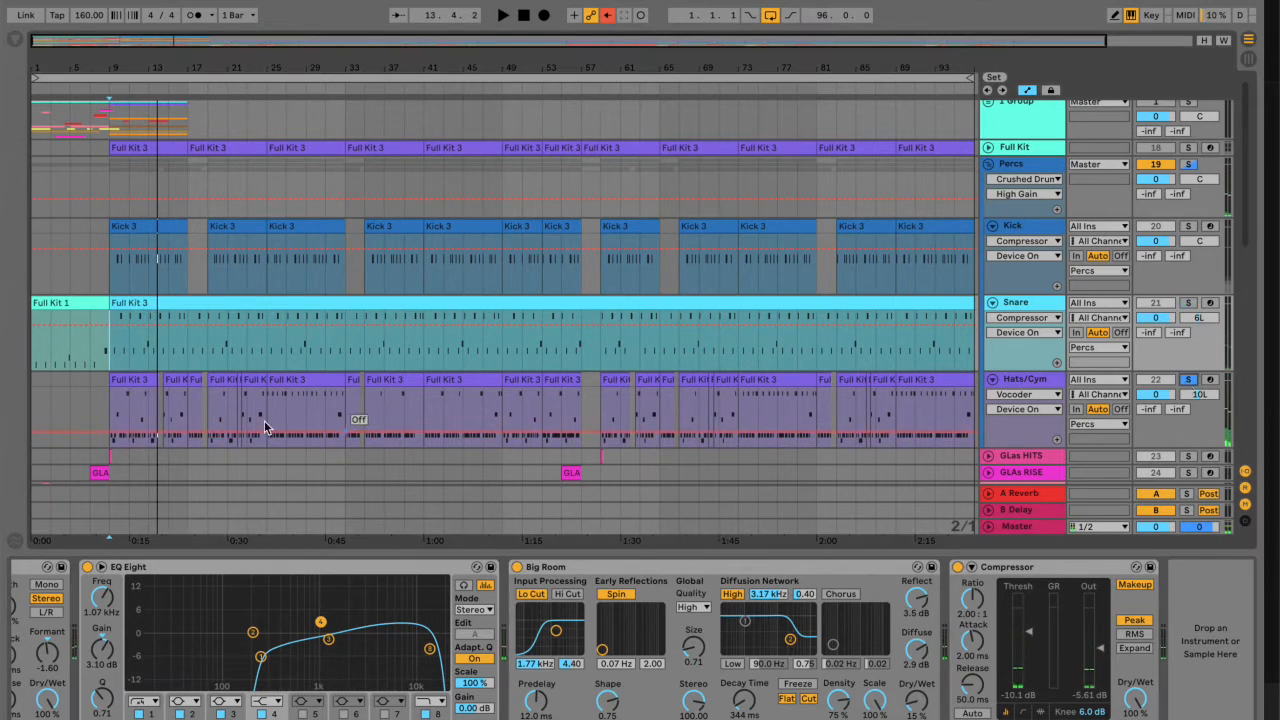
left_click(106, 408)
key("space")
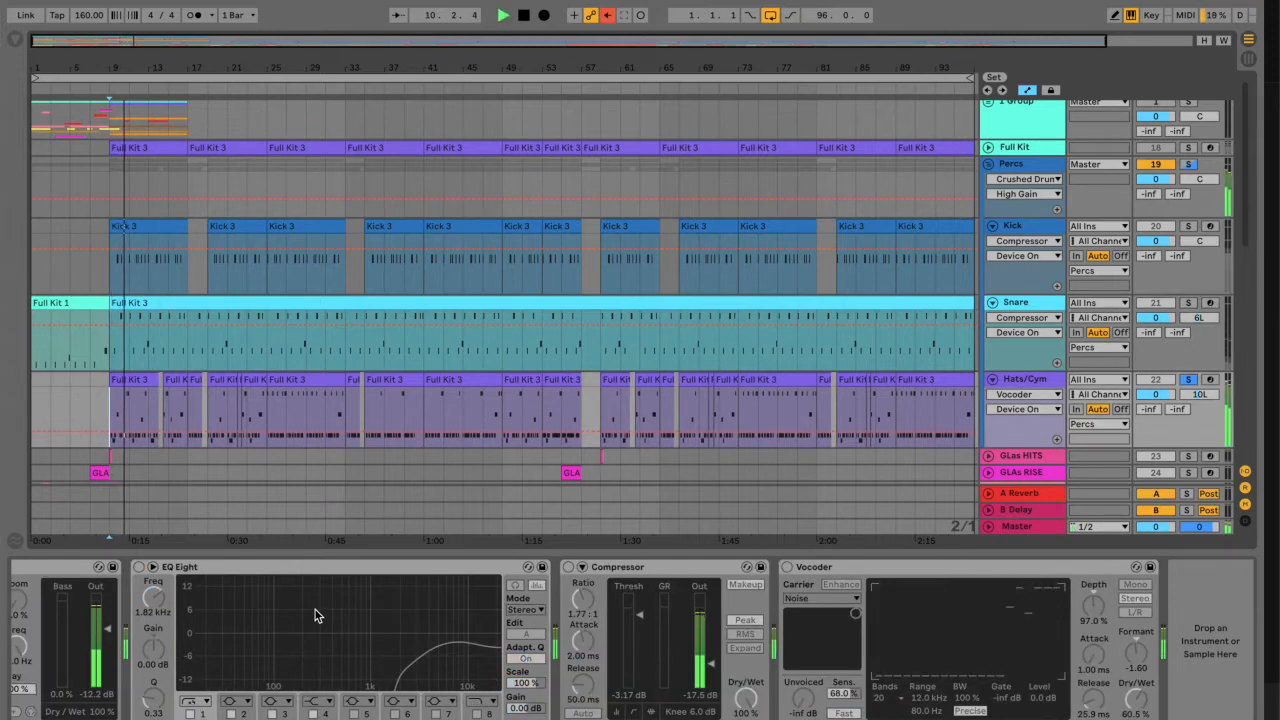
key("space")
scroll(350, 612, "up", 5)
scroll(360, 612, "up", 10)
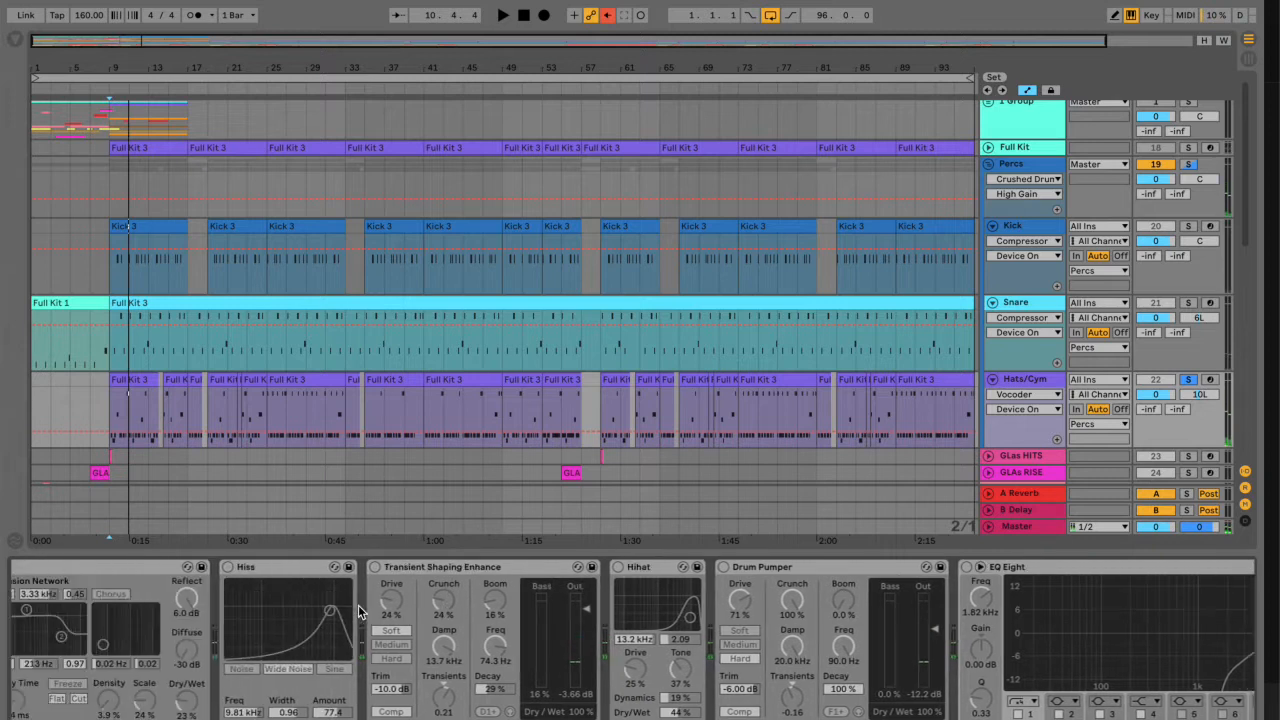
Enable Big Room, Hiss and Transient Shaping Enhance on the Hats/Cym track
scroll(358, 605, "up", 3)
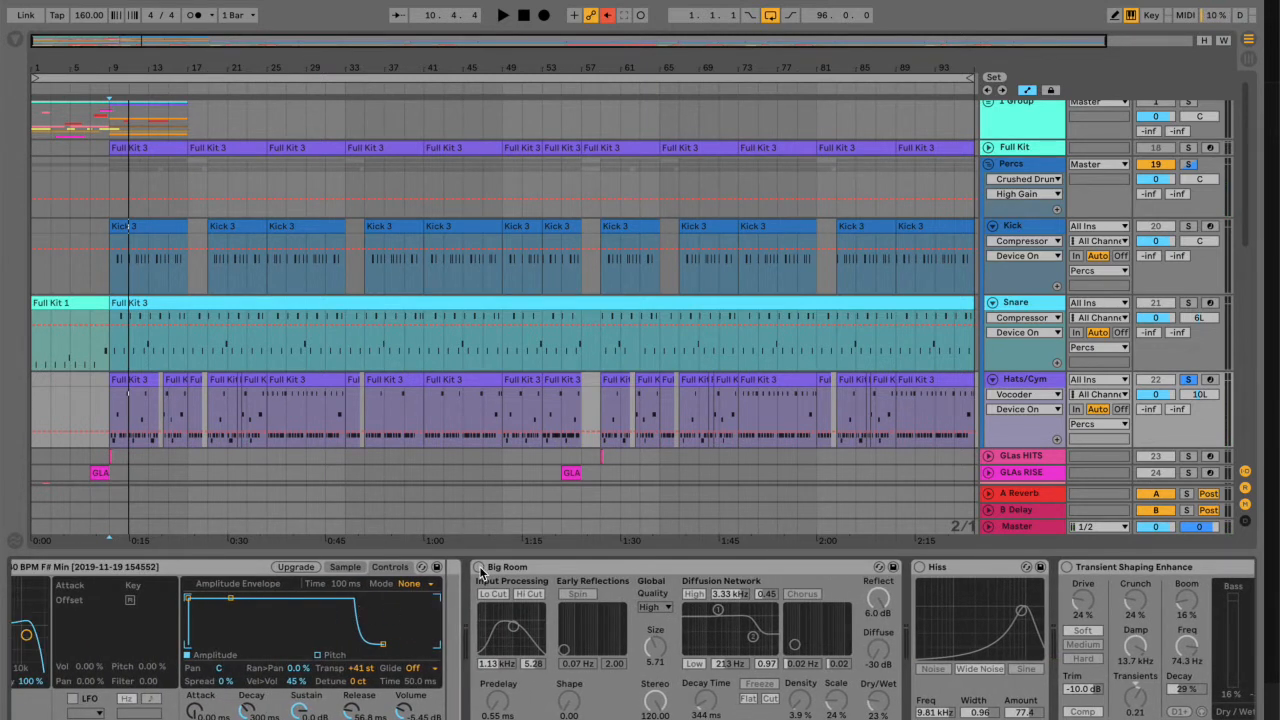
left_click(489, 571)
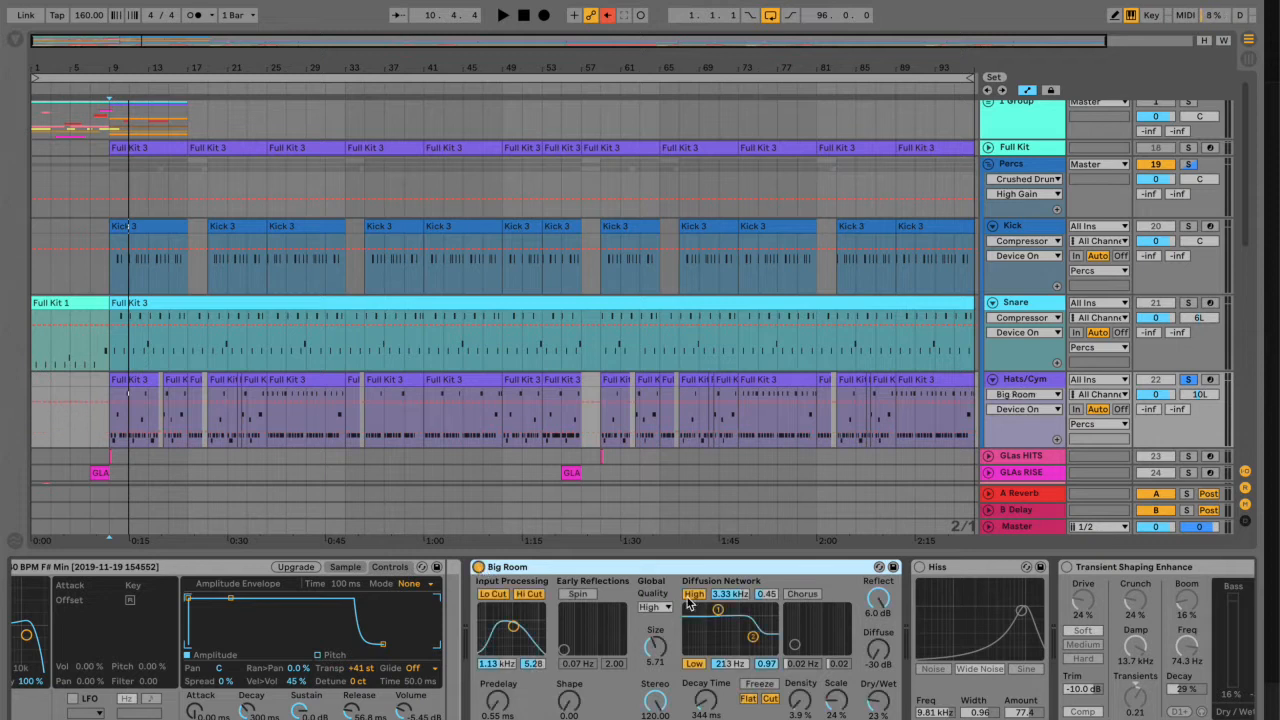
scroll(688, 603, "down", 9)
scroll(570, 570, "down", 6)
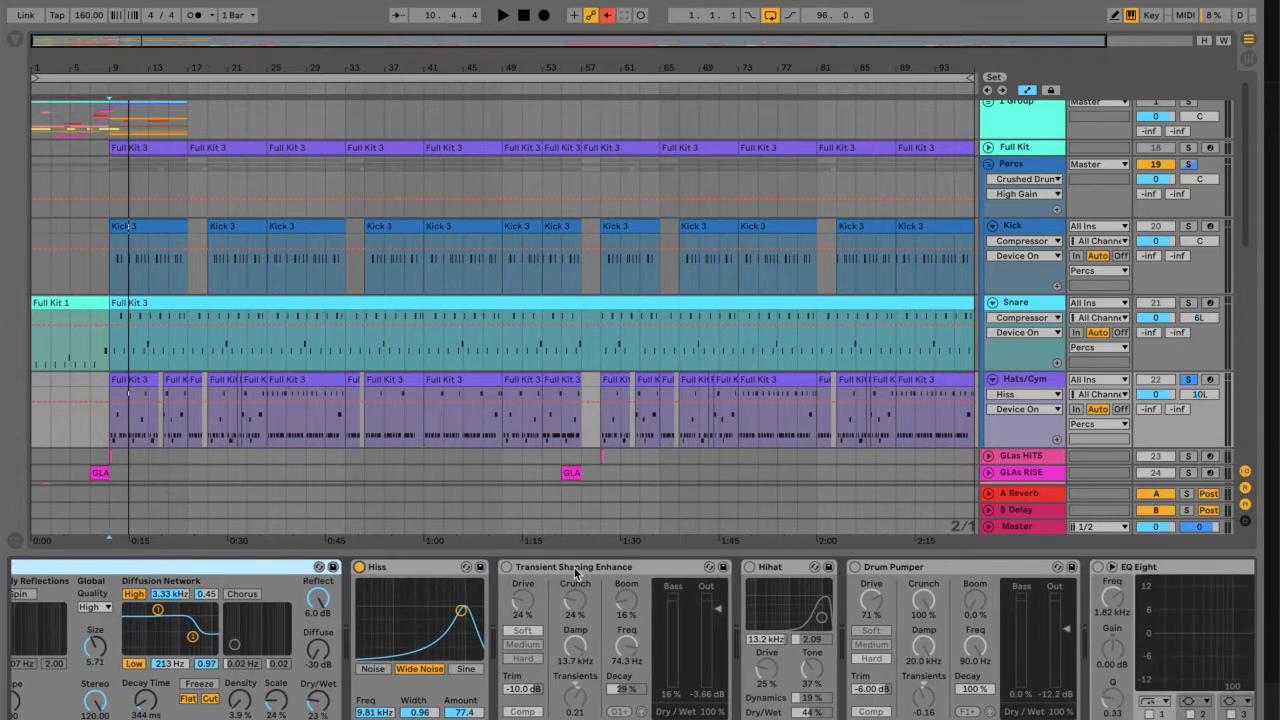
left_click(506, 567)
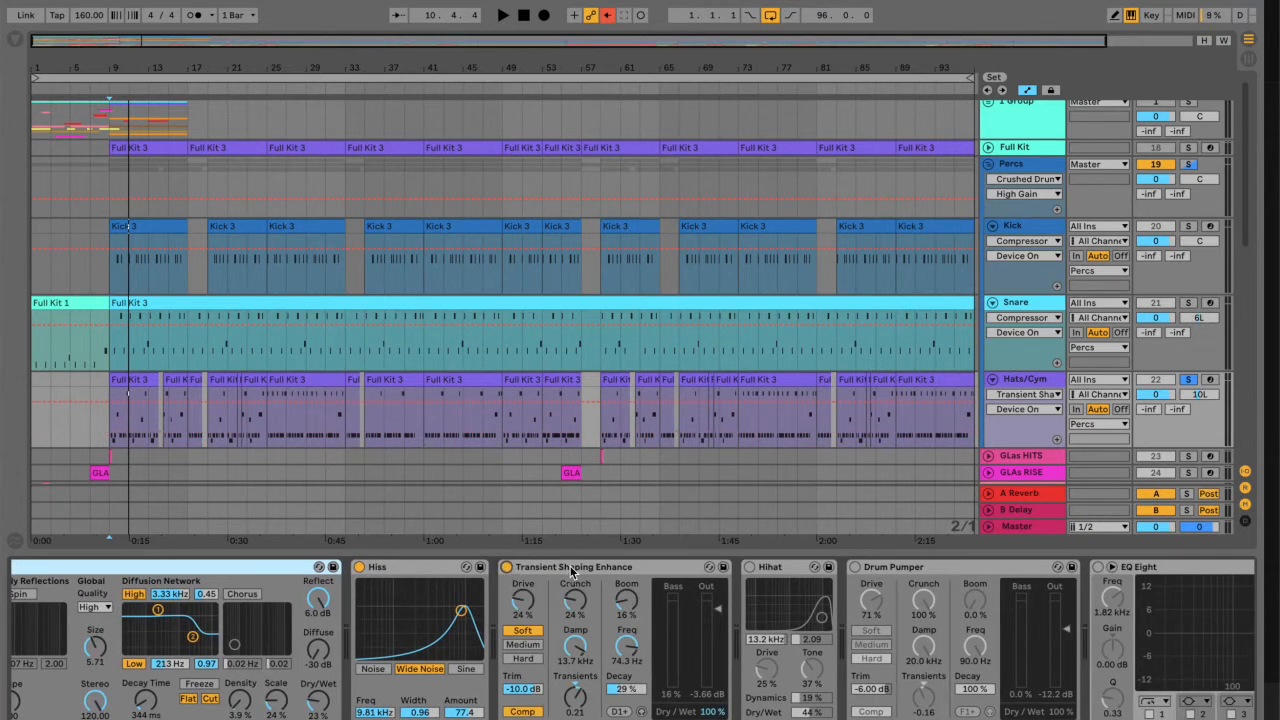
Enable the Hihat and Drum Pumper effects on the Hats/Cym track
scroll(572, 570, "down", 5)
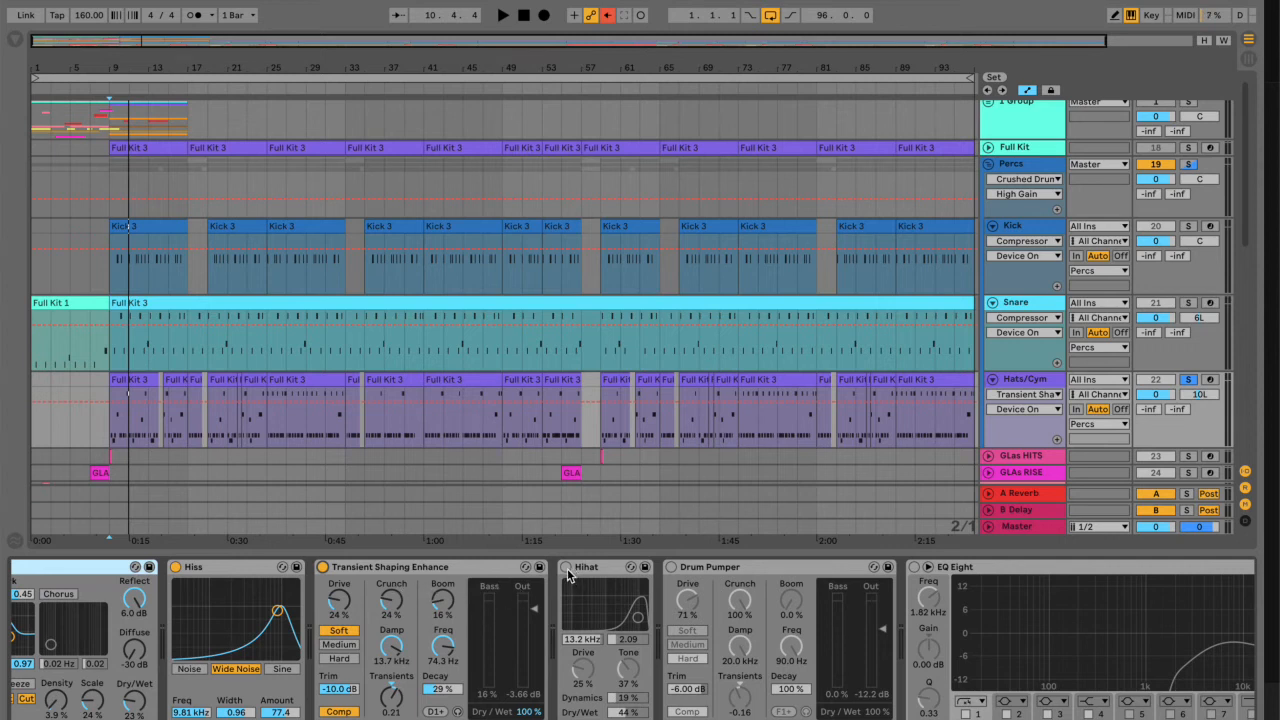
left_click(566, 568)
scroll(567, 572, "down", 4)
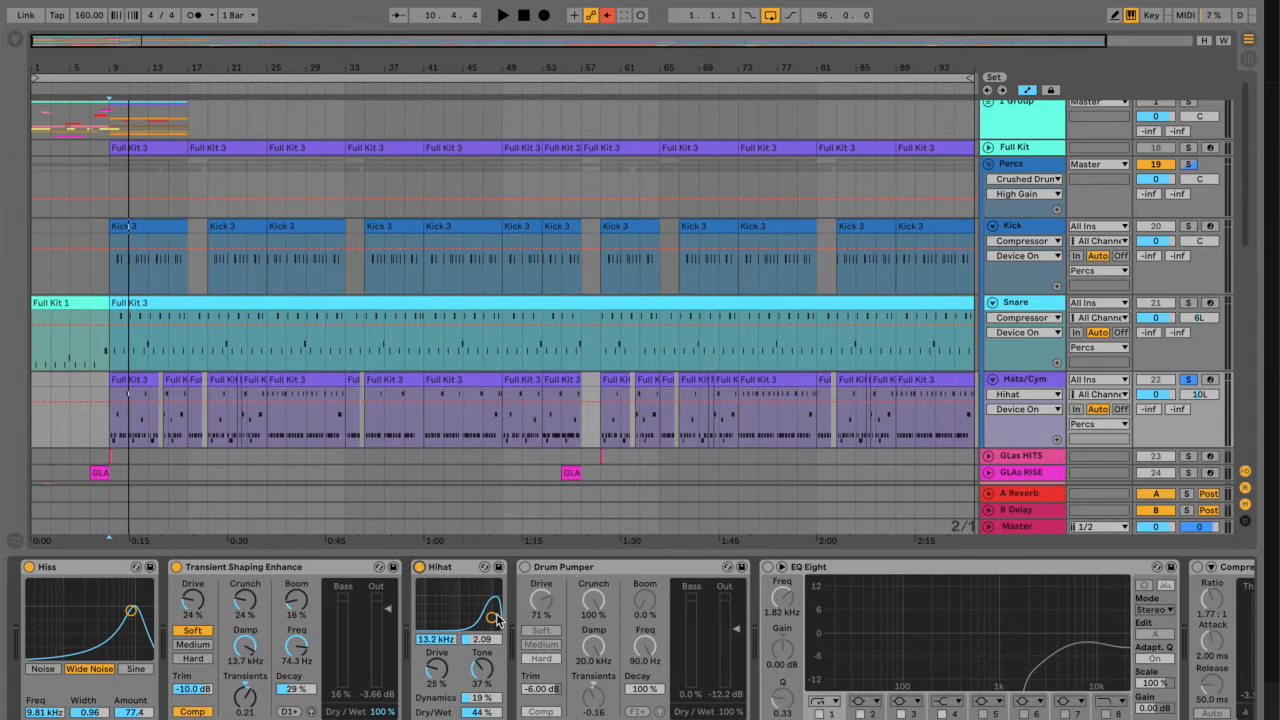
left_click(524, 568)
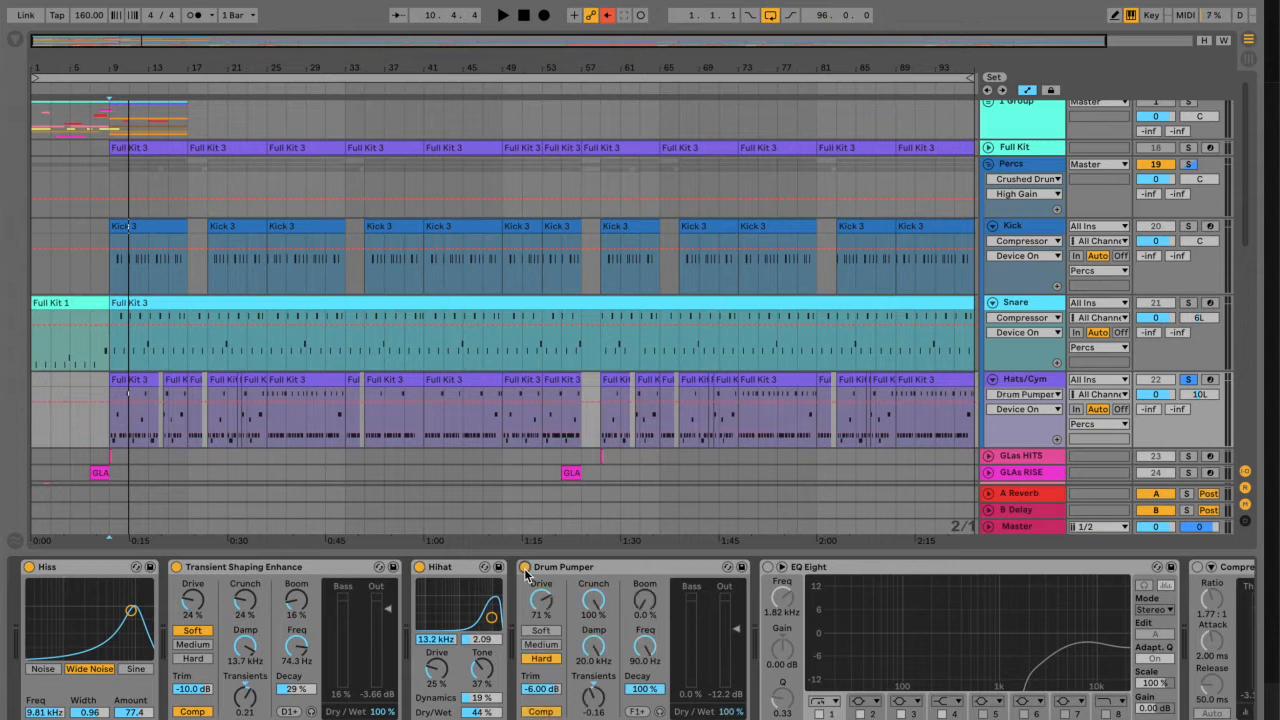
Enable the EQ Eight, Compressor and Vocoder at the end of the Hats/Cym track's device chain
scroll(524, 568, "down", 8)
left_click(379, 567)
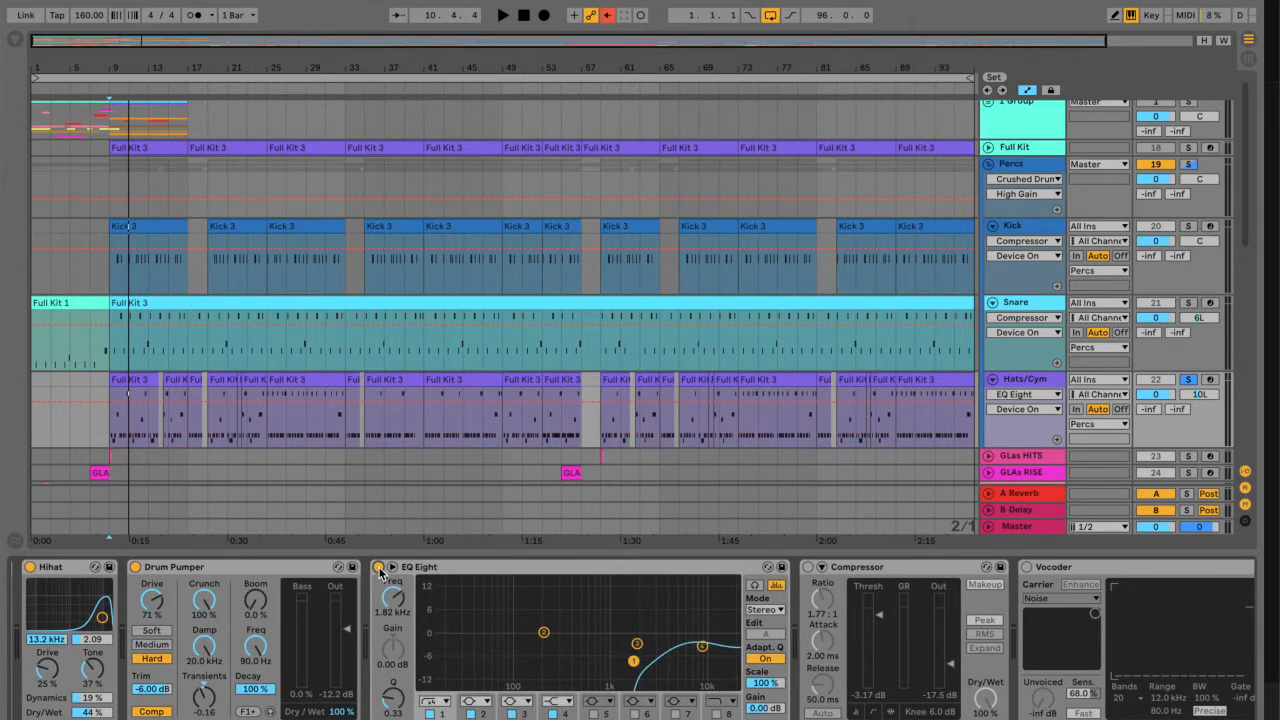
scroll(600, 617, "down", 4)
left_click(590, 567)
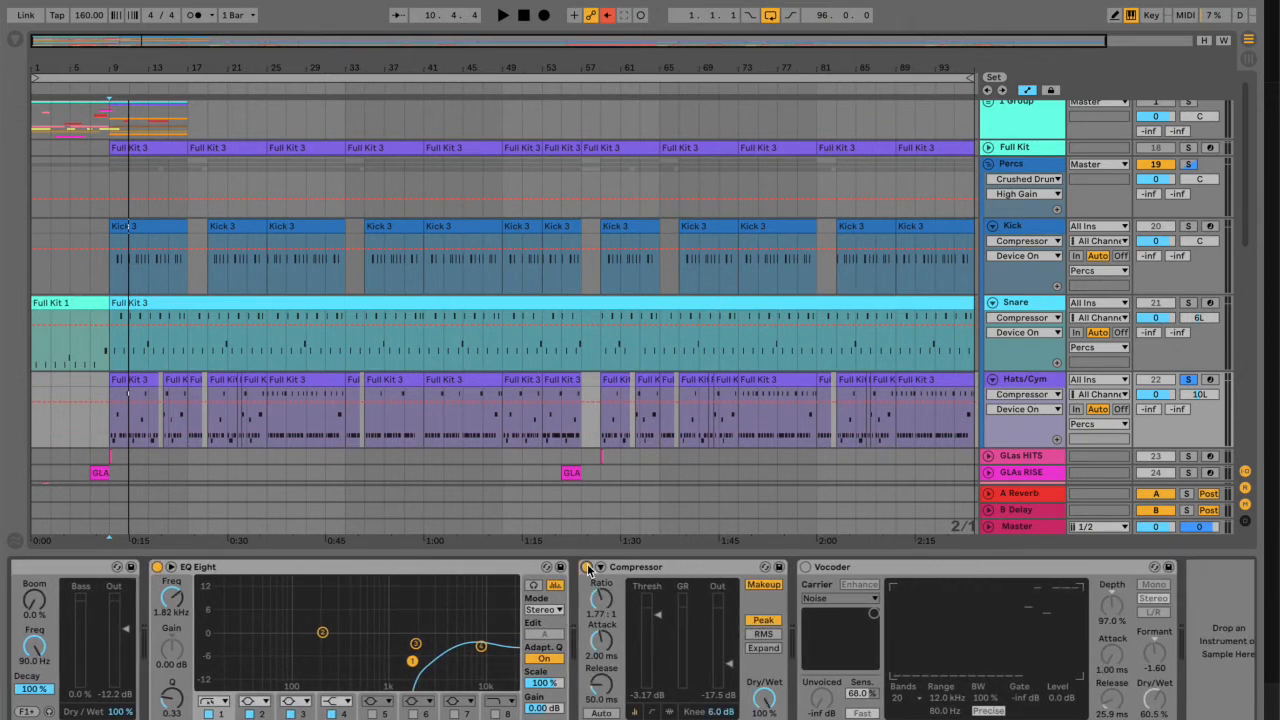
scroll(588, 570, "down", 1)
left_click(788, 567)
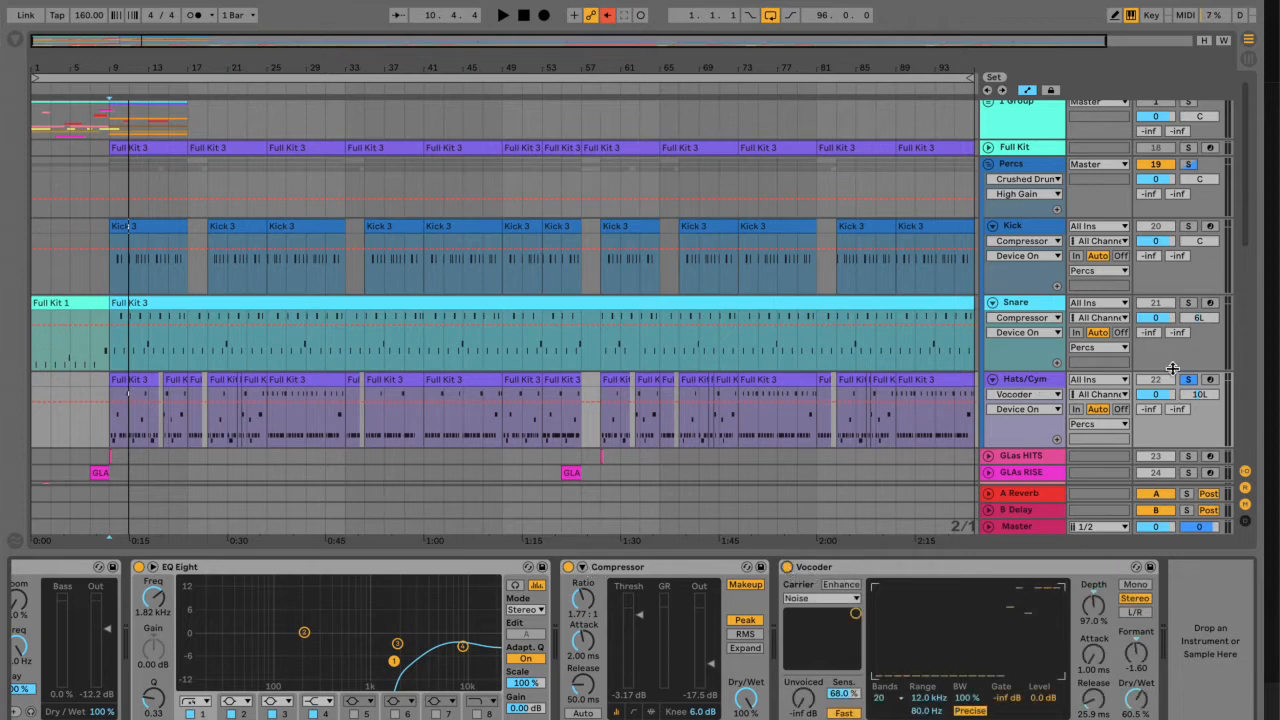
Play the soloed Hats/Cym track from bar 9 with its full effect chain enabled
key("space")
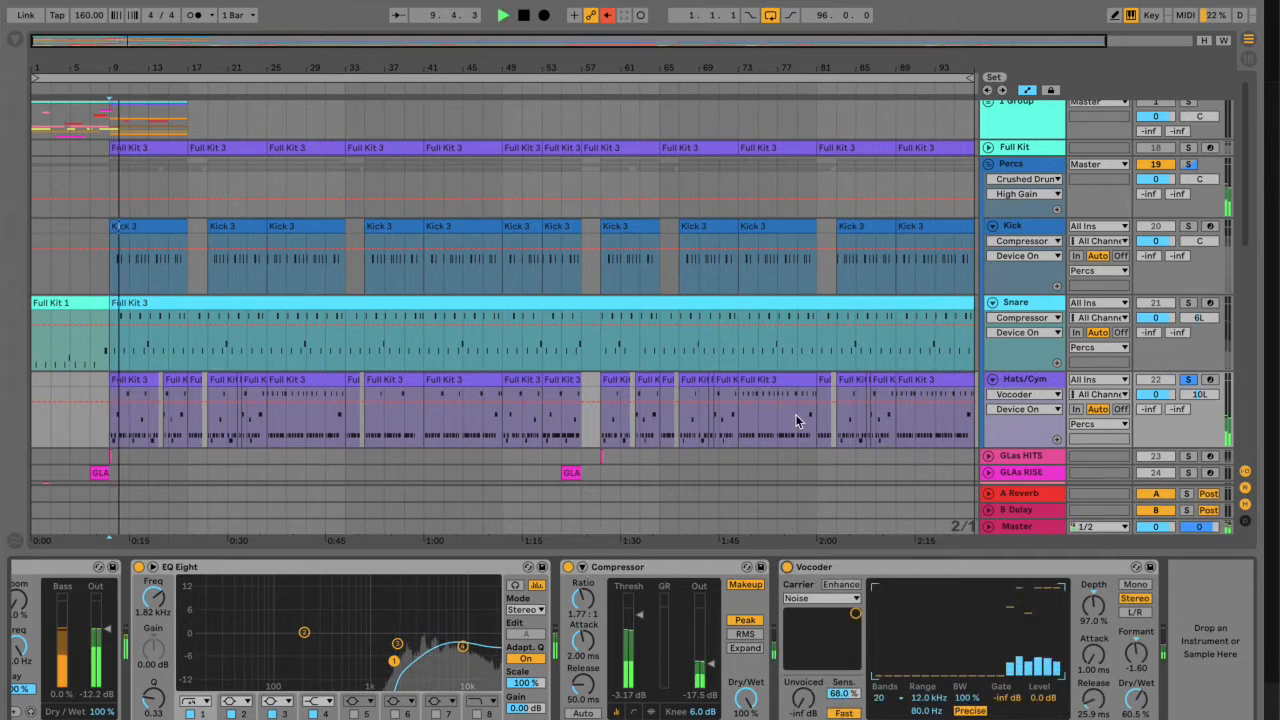
scroll(845, 355, "down", 5)
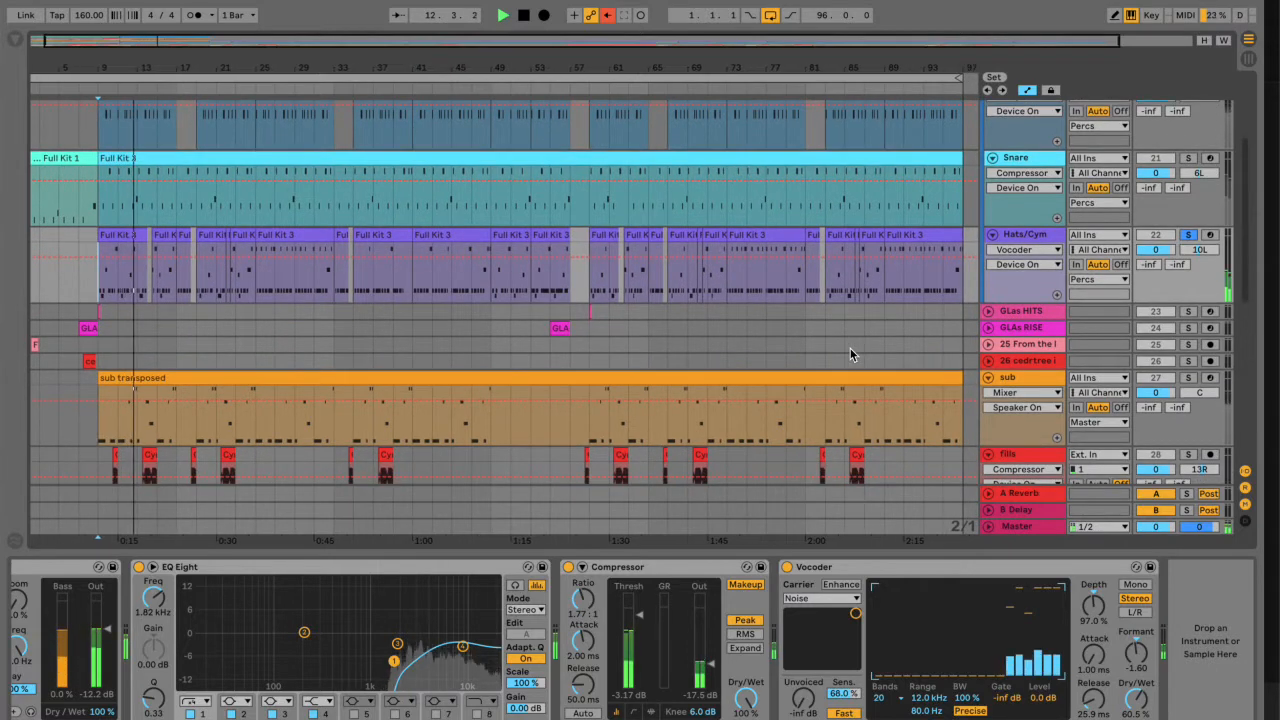
key("space")
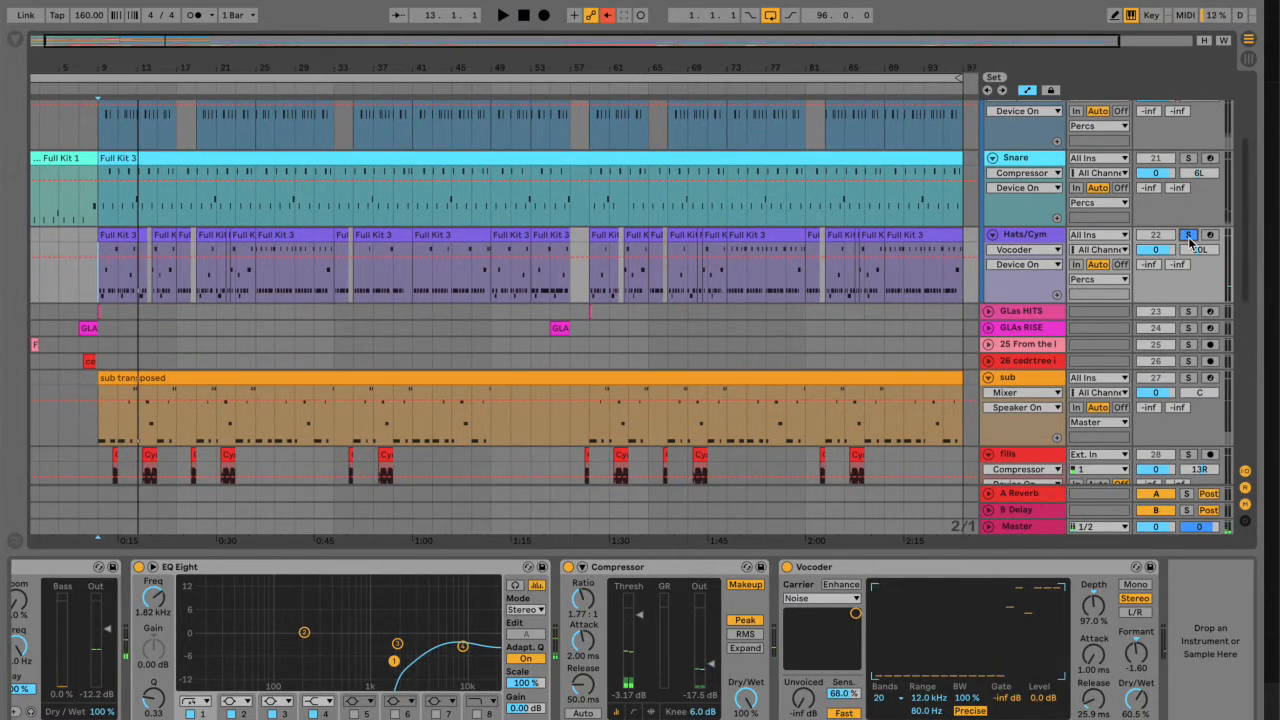
Solo the whole Percs group and play Kick, Snare and Hats/Cym together from bar 9
scroll(1188, 237, "up", 4)
scroll(1188, 237, "up", 1)
left_click(1188, 169)
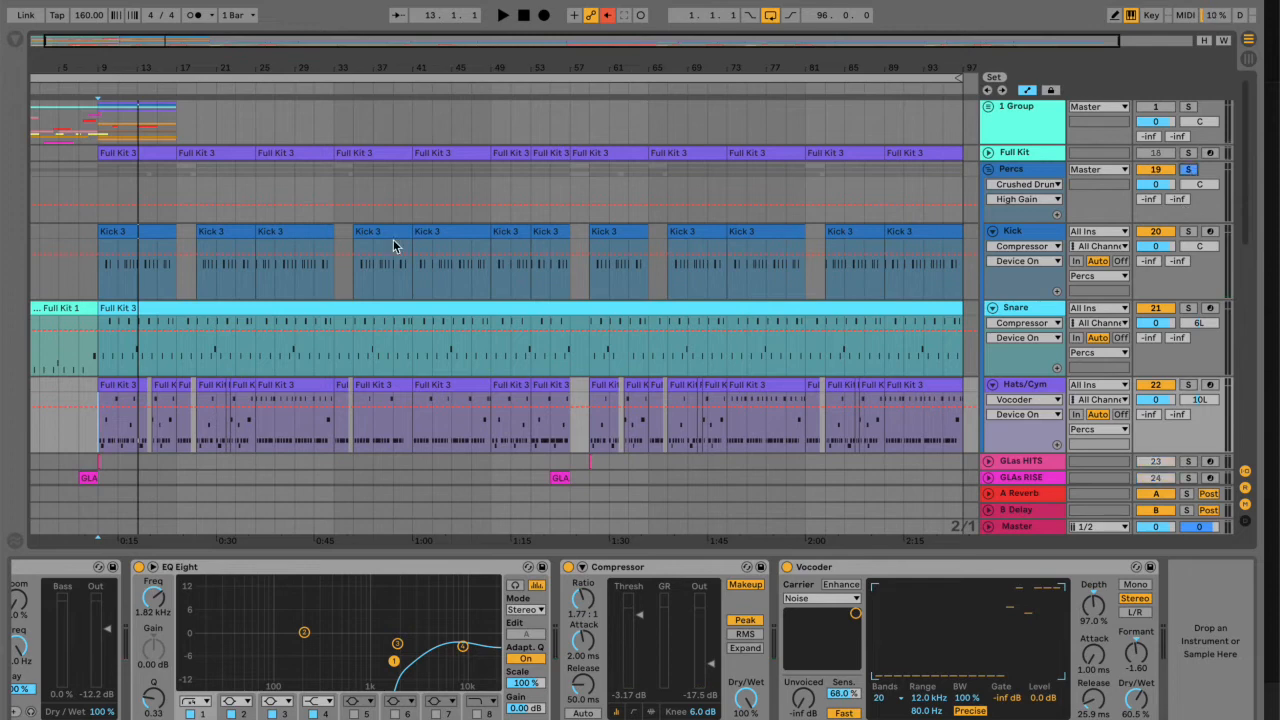
left_click(108, 288)
left_click(101, 289)
key("space")
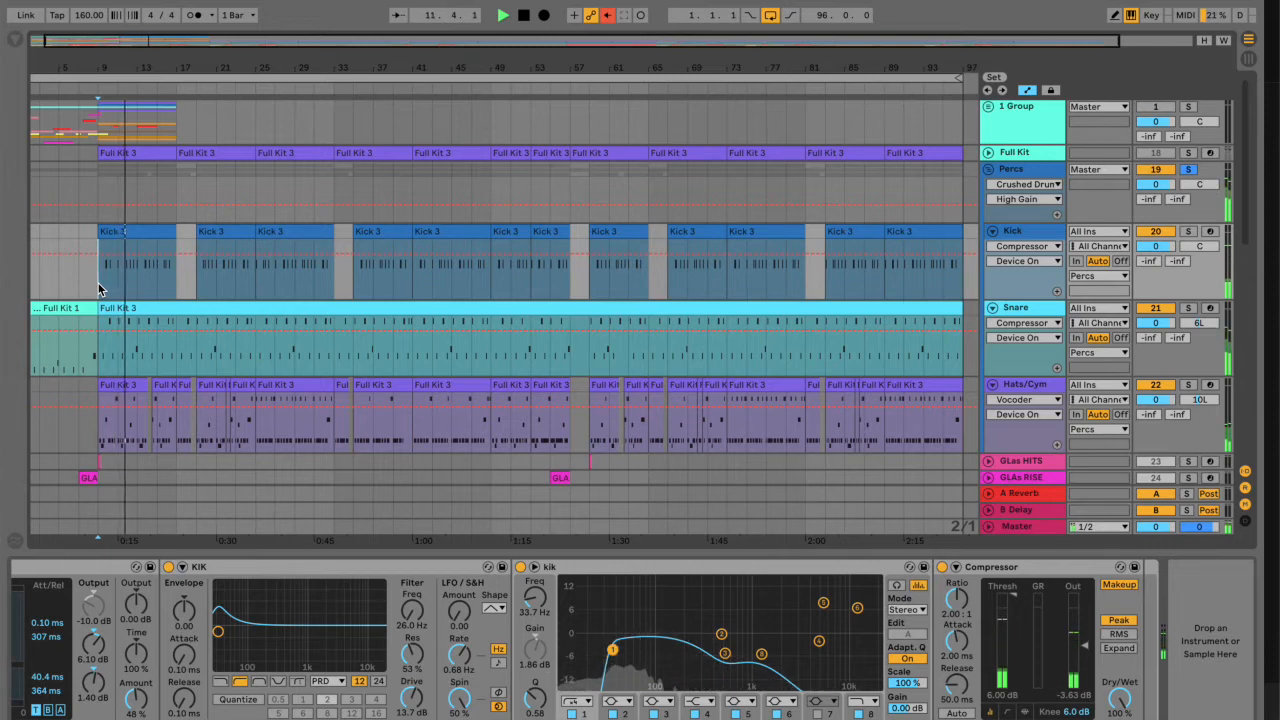
key("space")
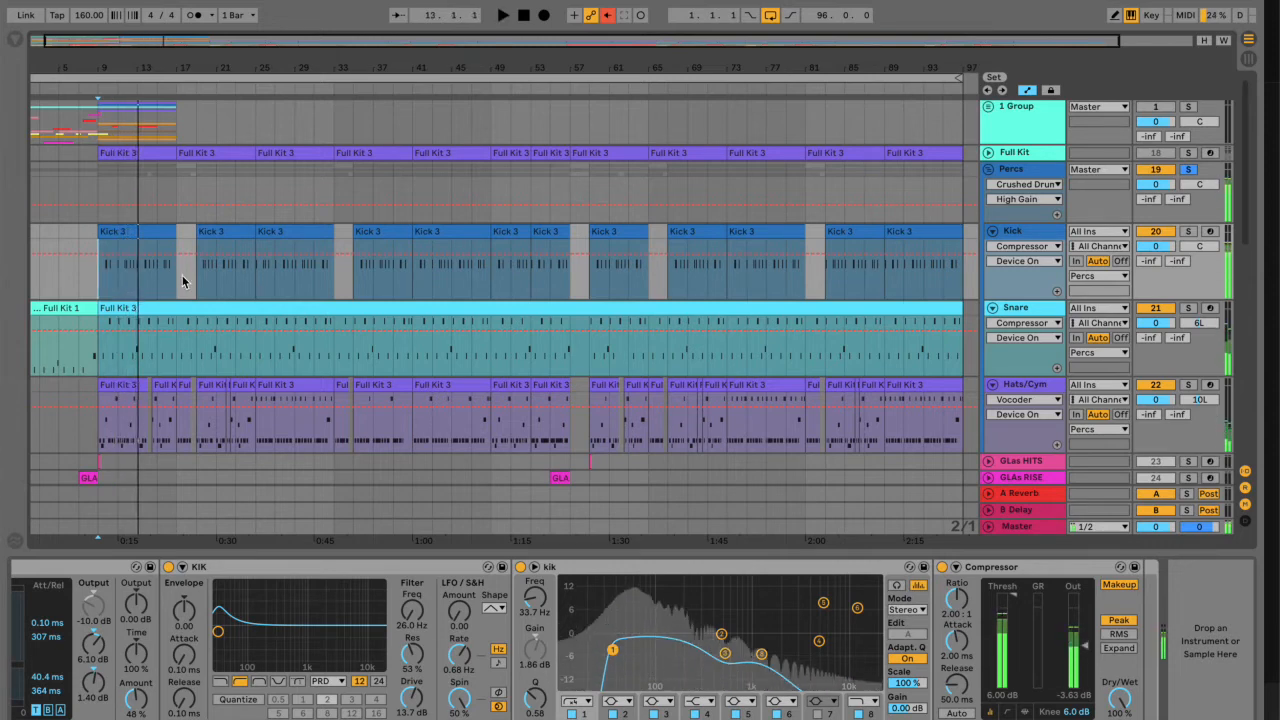
Solo the lead track and play it from bar 9 with its effects bypassed
scroll(304, 313, "down", 15)
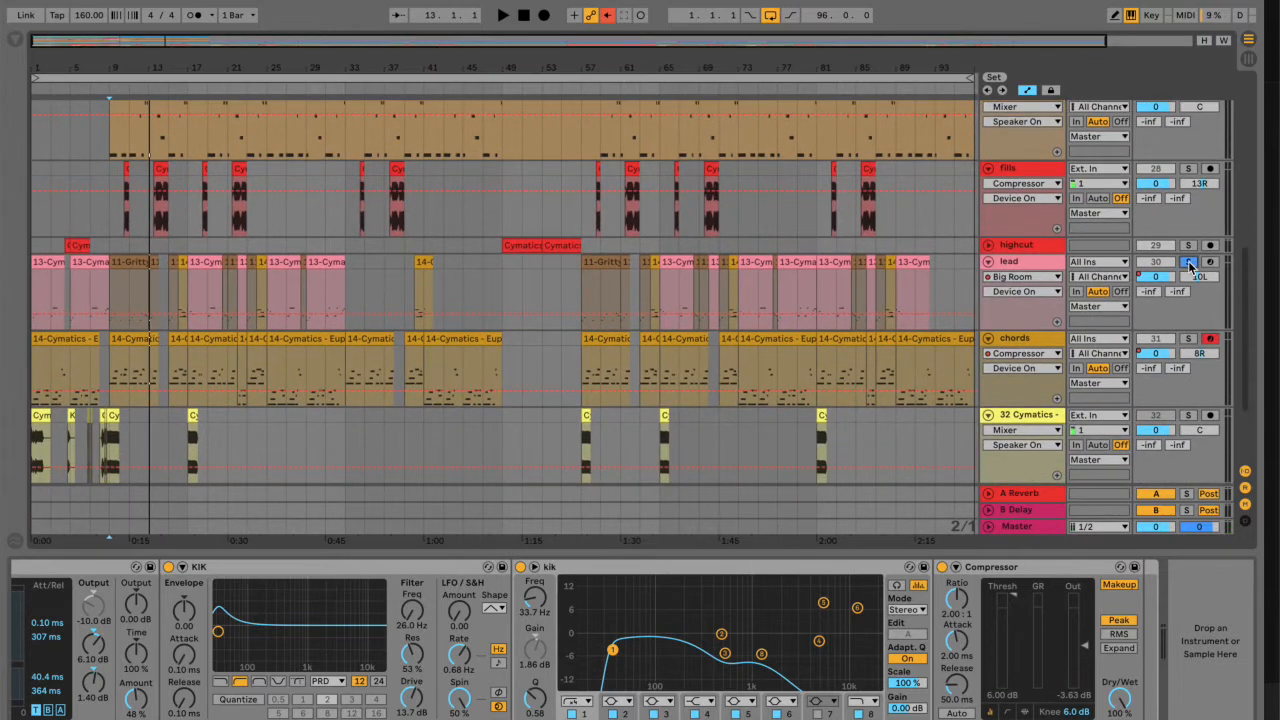
left_click(110, 303)
key("space")
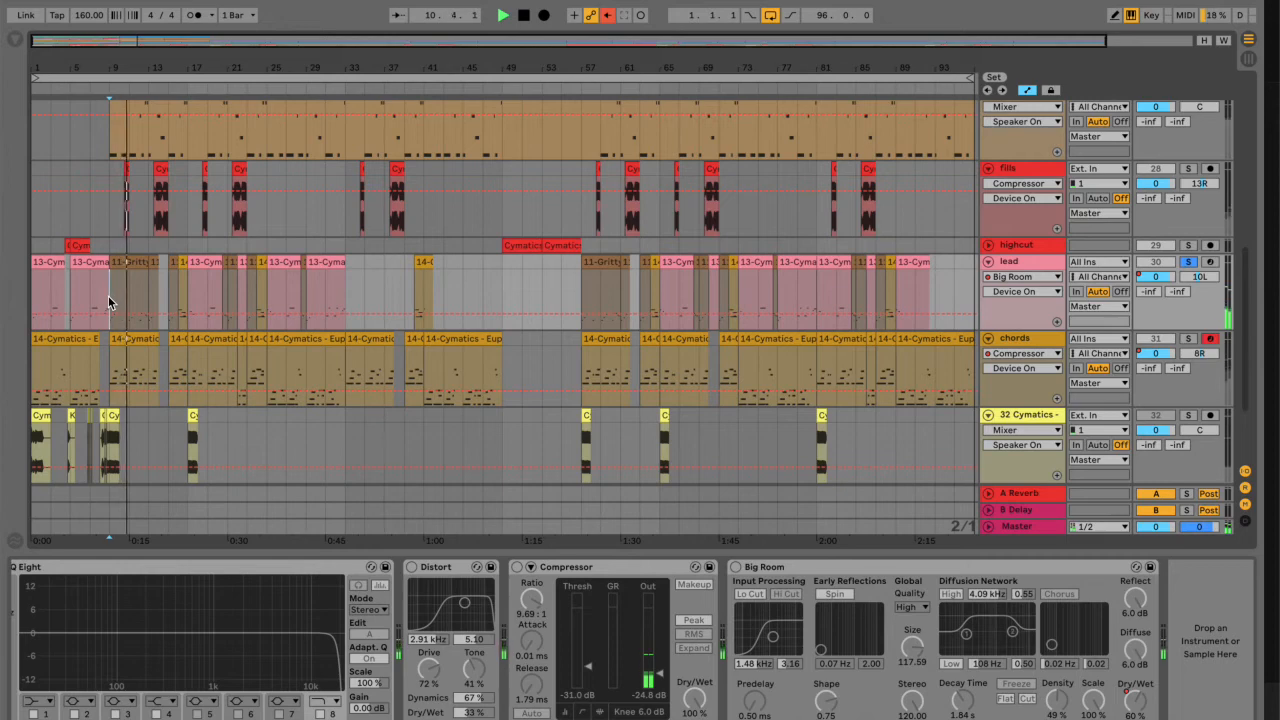
key("space")
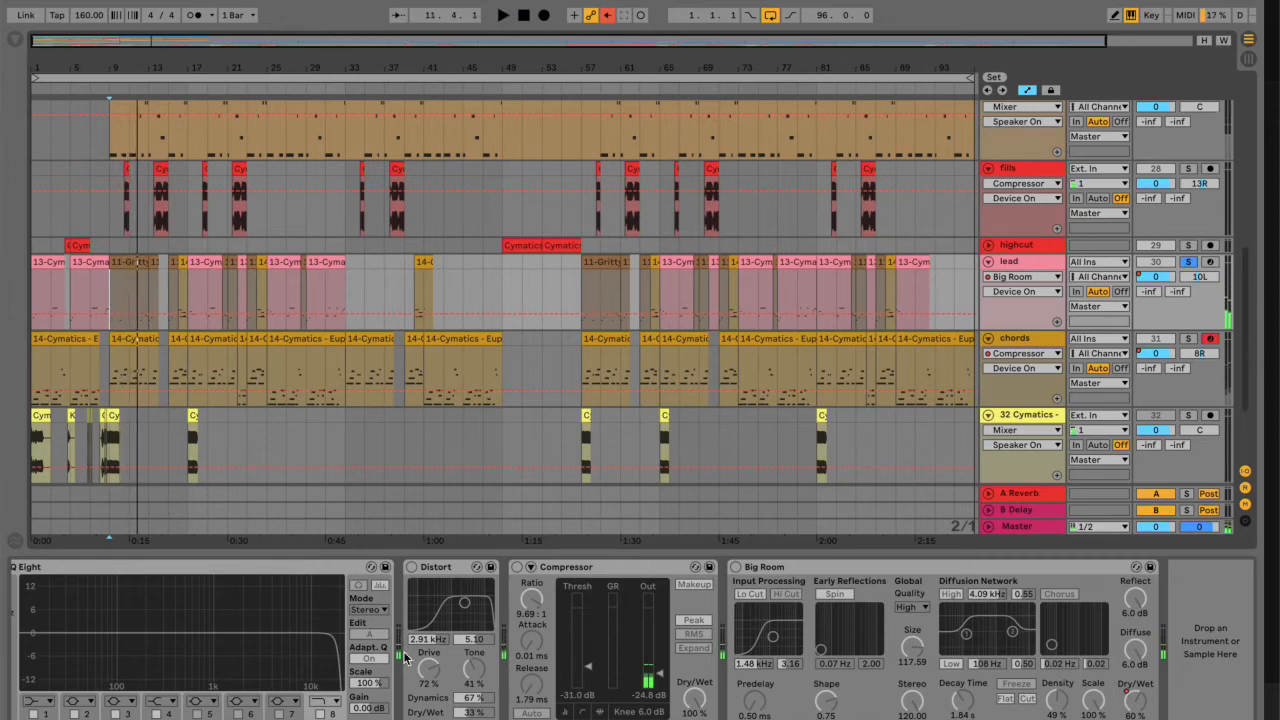
Examine the controls and the sliced sample of the lead track's Euphoria Ad Lib Dry 12 sampler
scroll(259, 656, "left", 7)
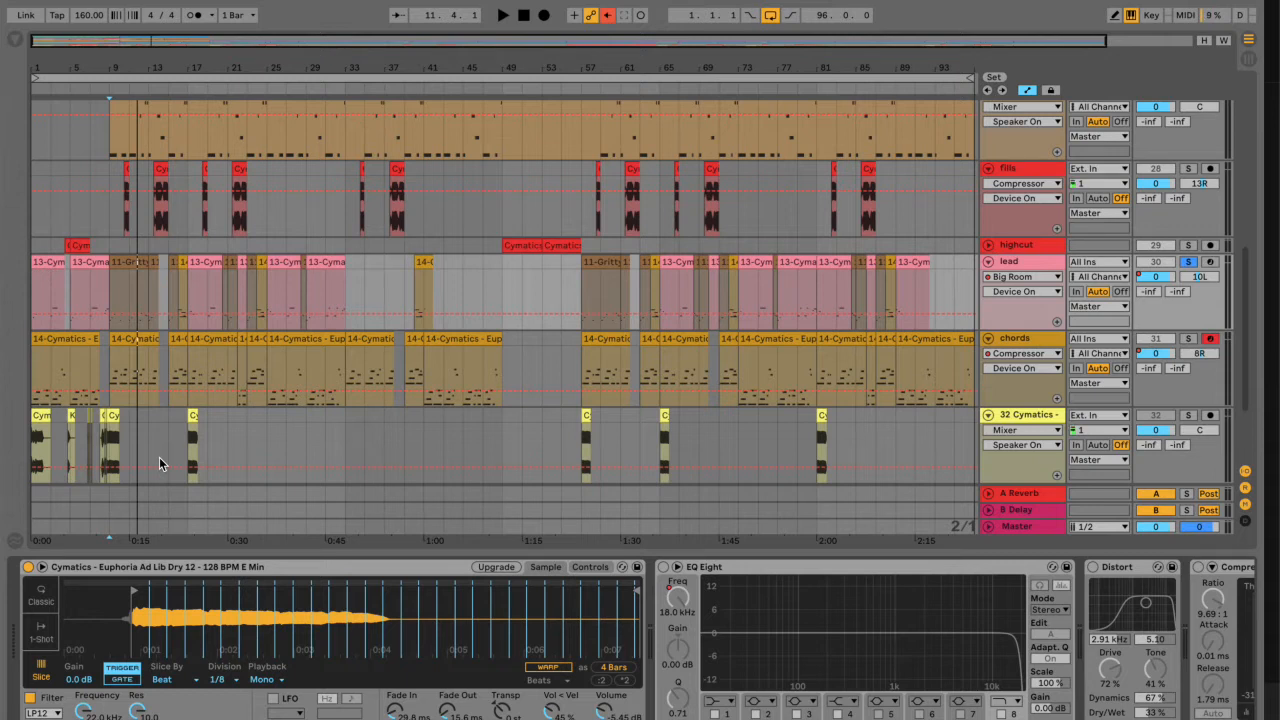
left_click(590, 568)
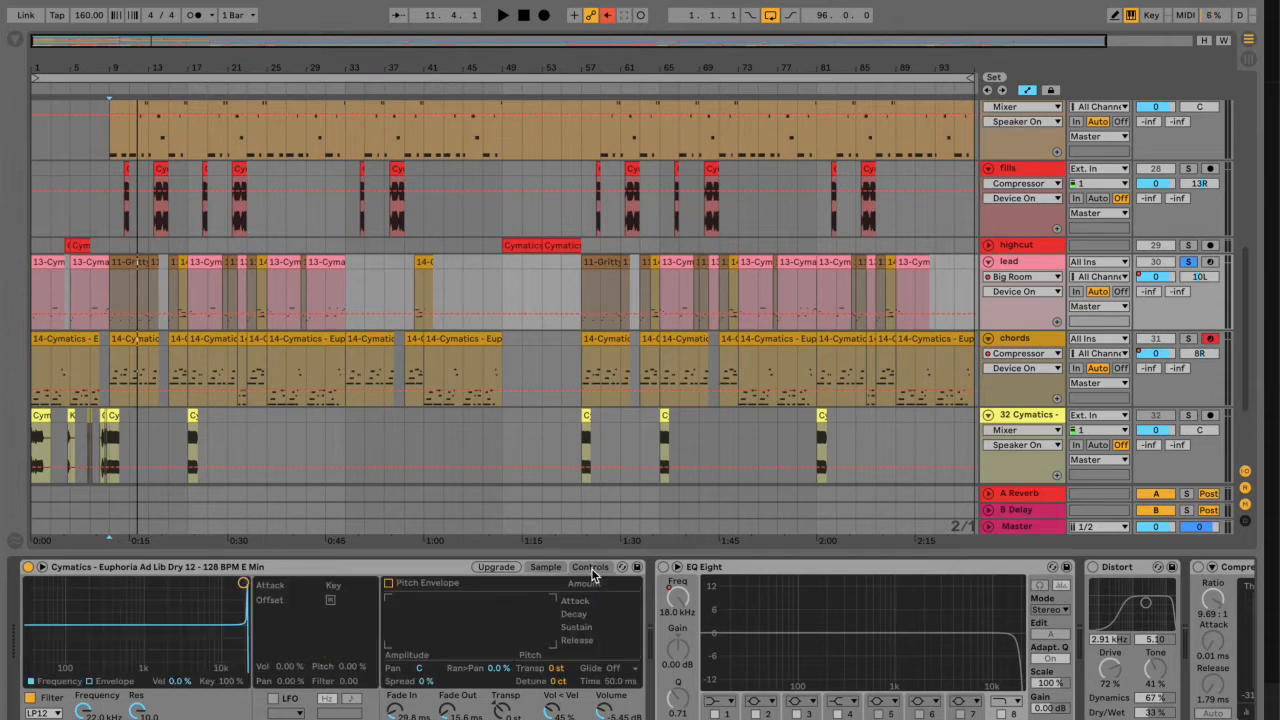
left_click(545, 567)
Enable the EQ Eight on the lead track and show the automation of its band 8 frequency
scroll(456, 640, "right", 5)
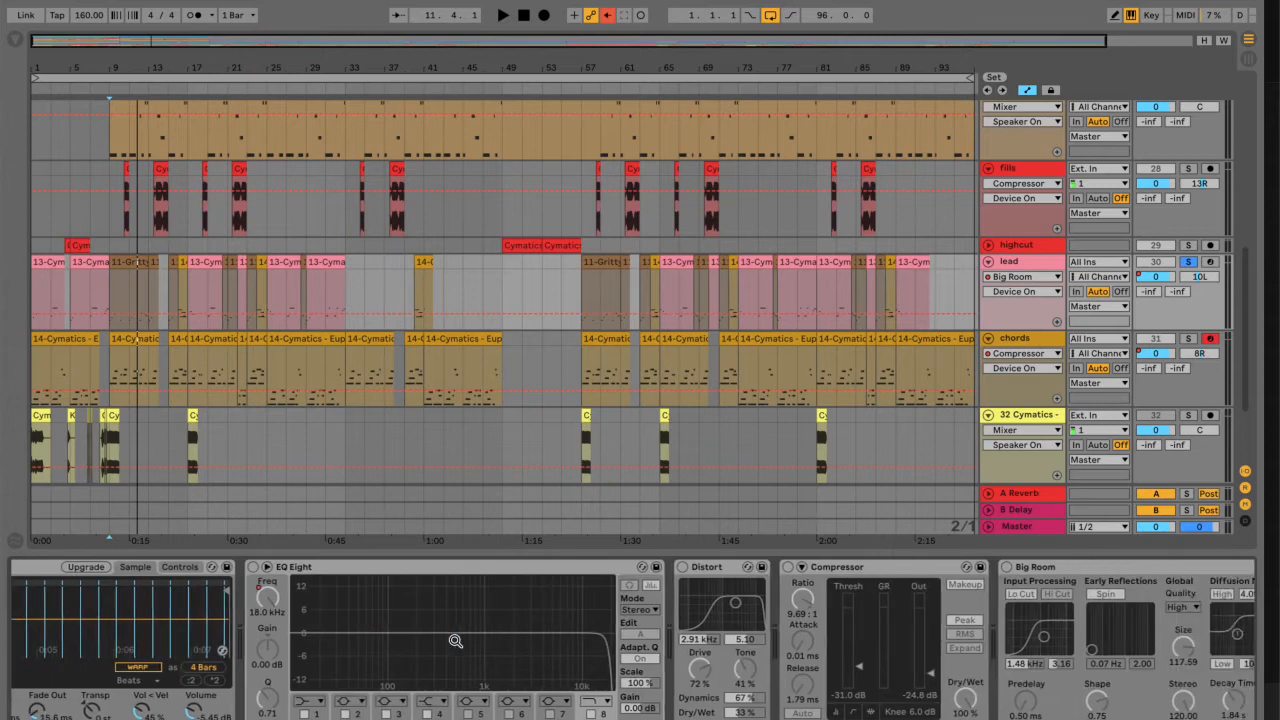
left_click(253, 569)
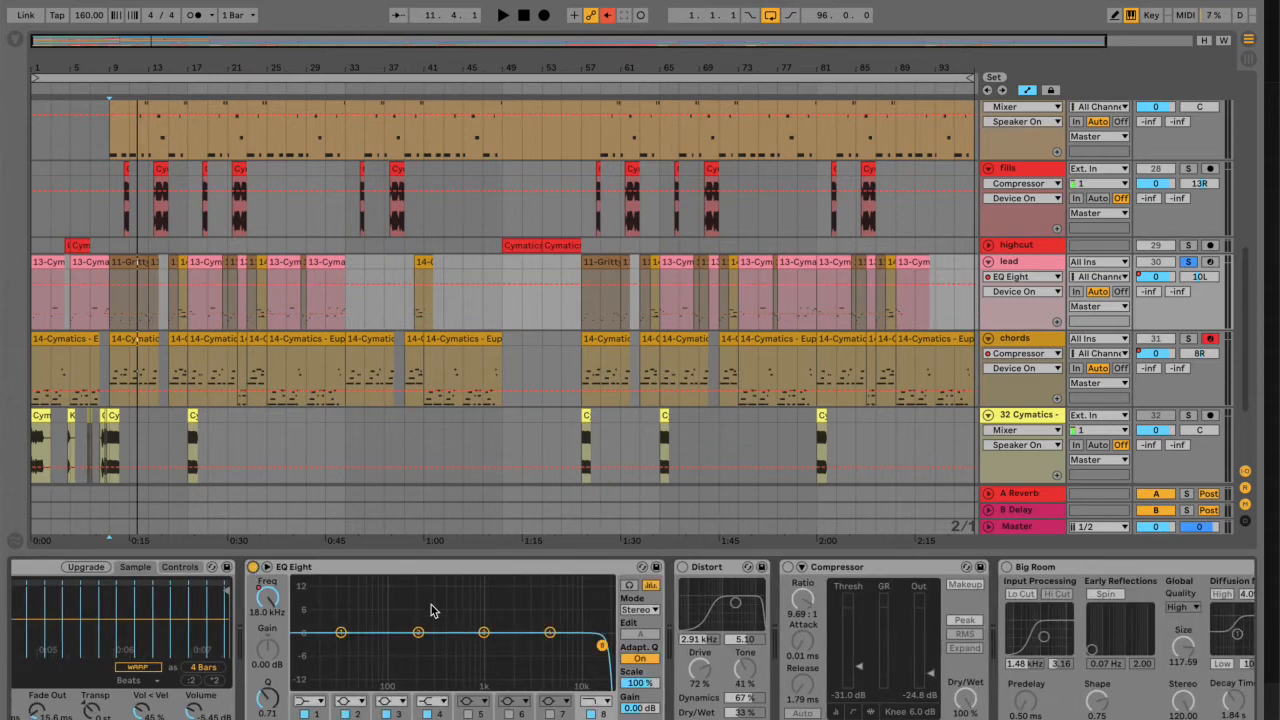
left_click(276, 607)
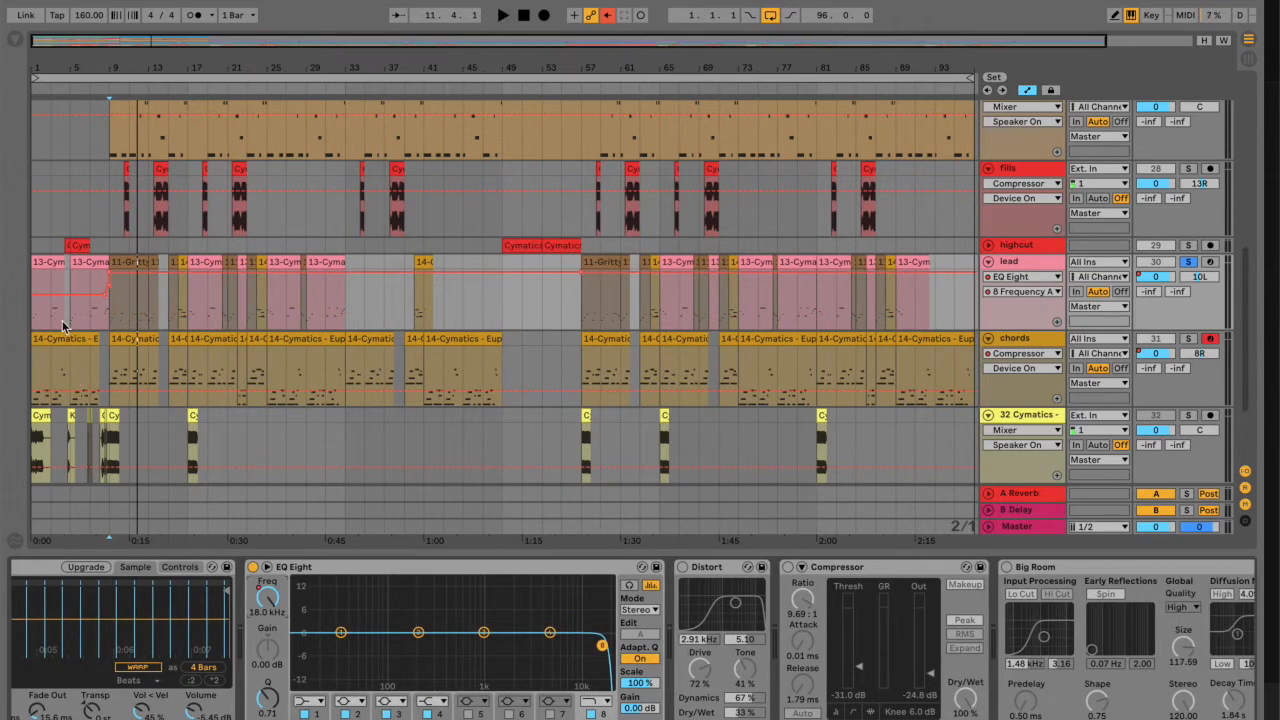
Enable Distort, the Compressor and Big Room on the lead track, and play it from bar 9
scroll(412, 615, "right", 3)
left_click(412, 568)
left_click(517, 567)
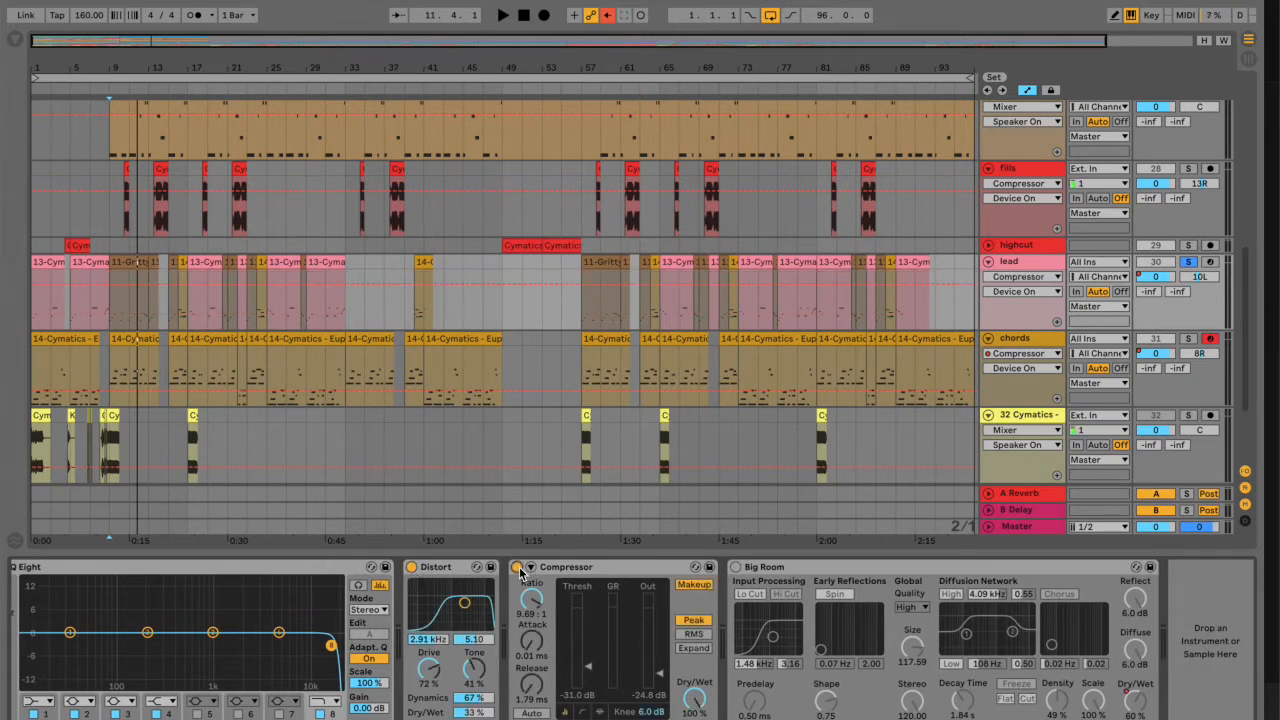
left_click(736, 567)
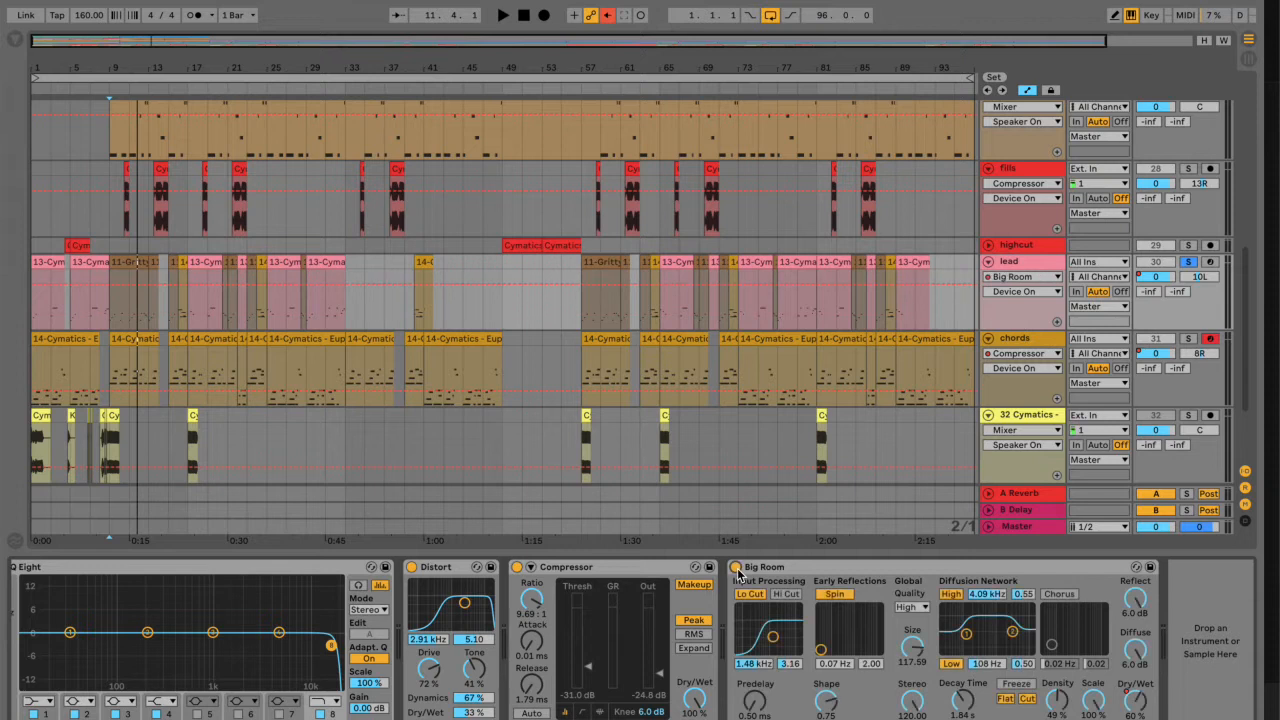
key("space")
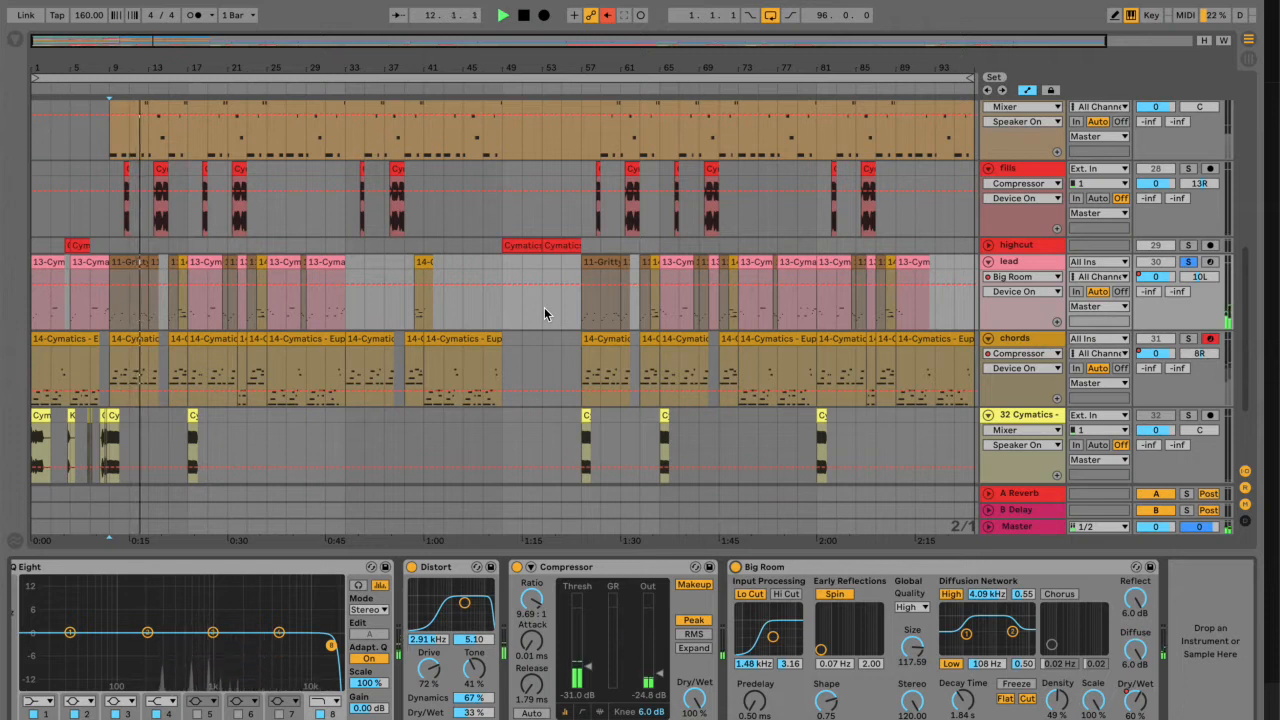
key("space")
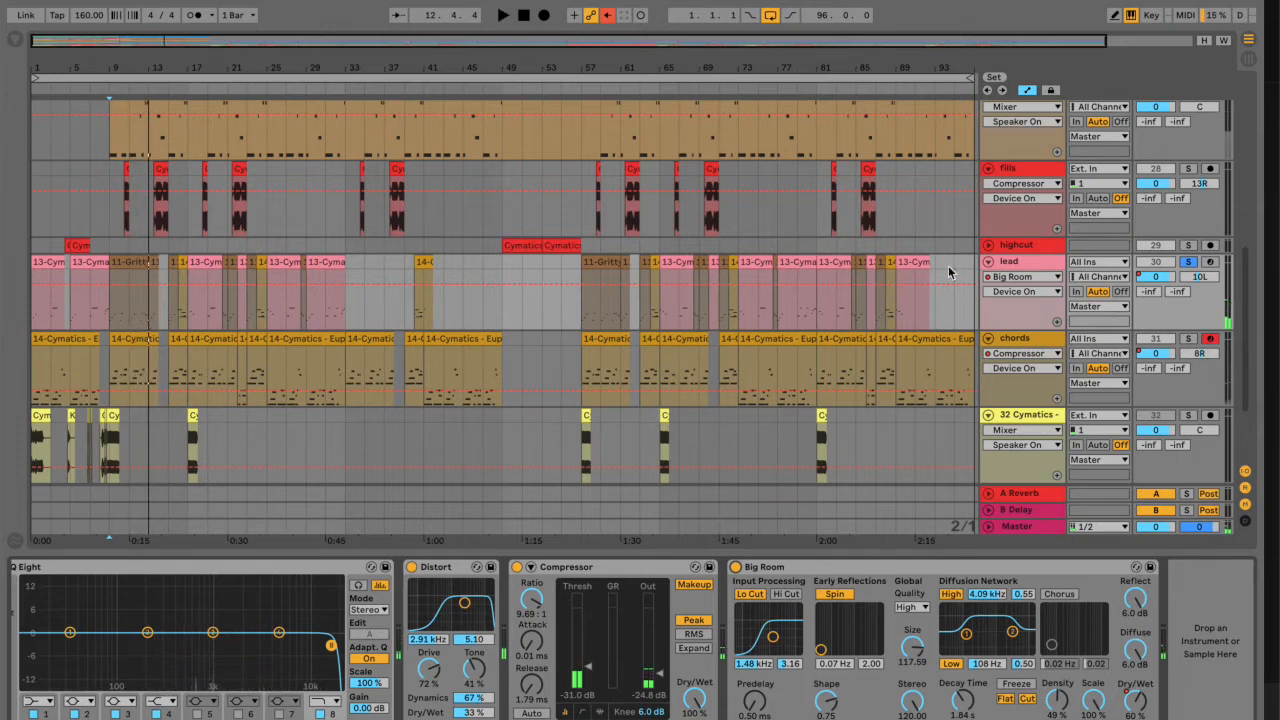
Solo the chords track and play it from bar 9 with its effects bypassed
left_click(1189, 339)
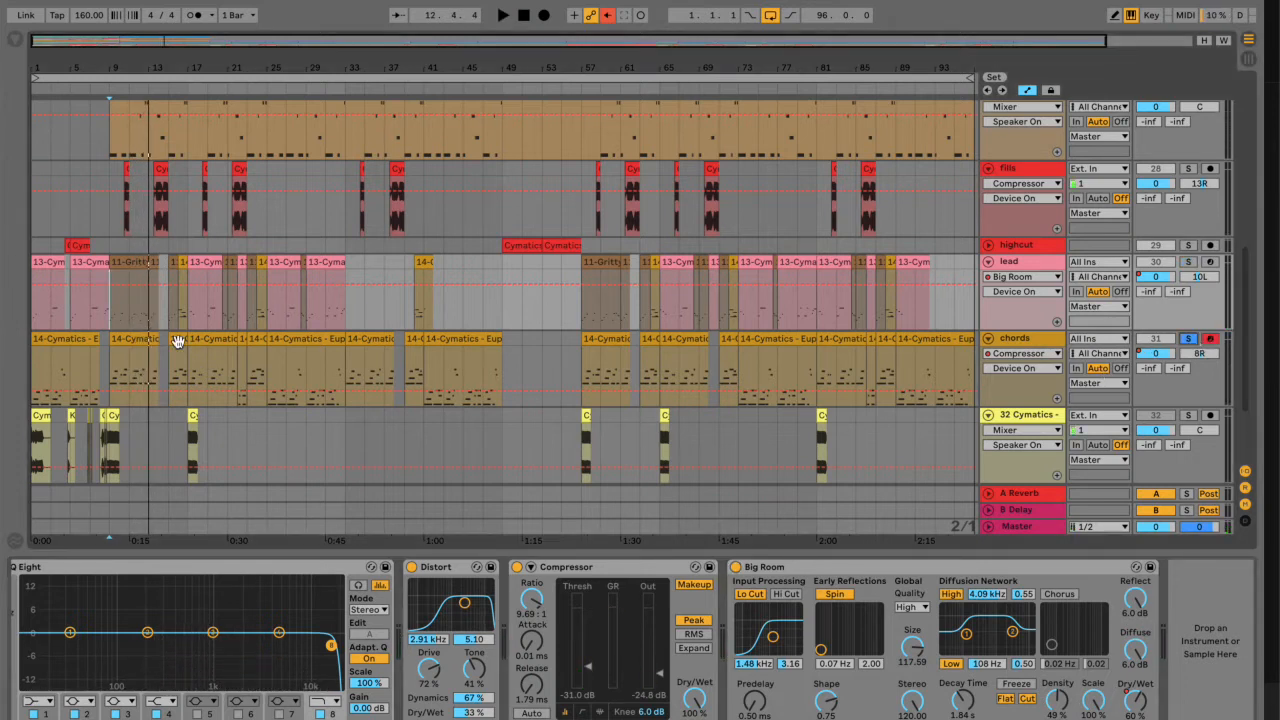
left_click(113, 373)
key("space")
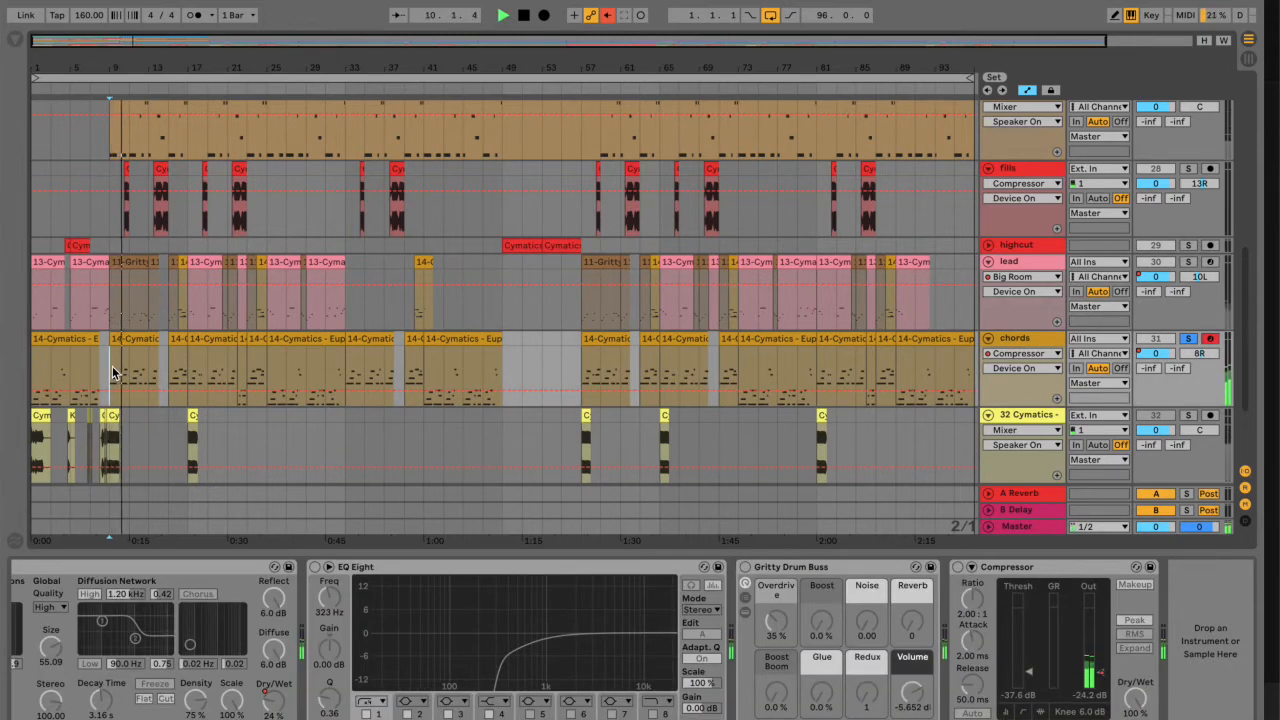
key("space")
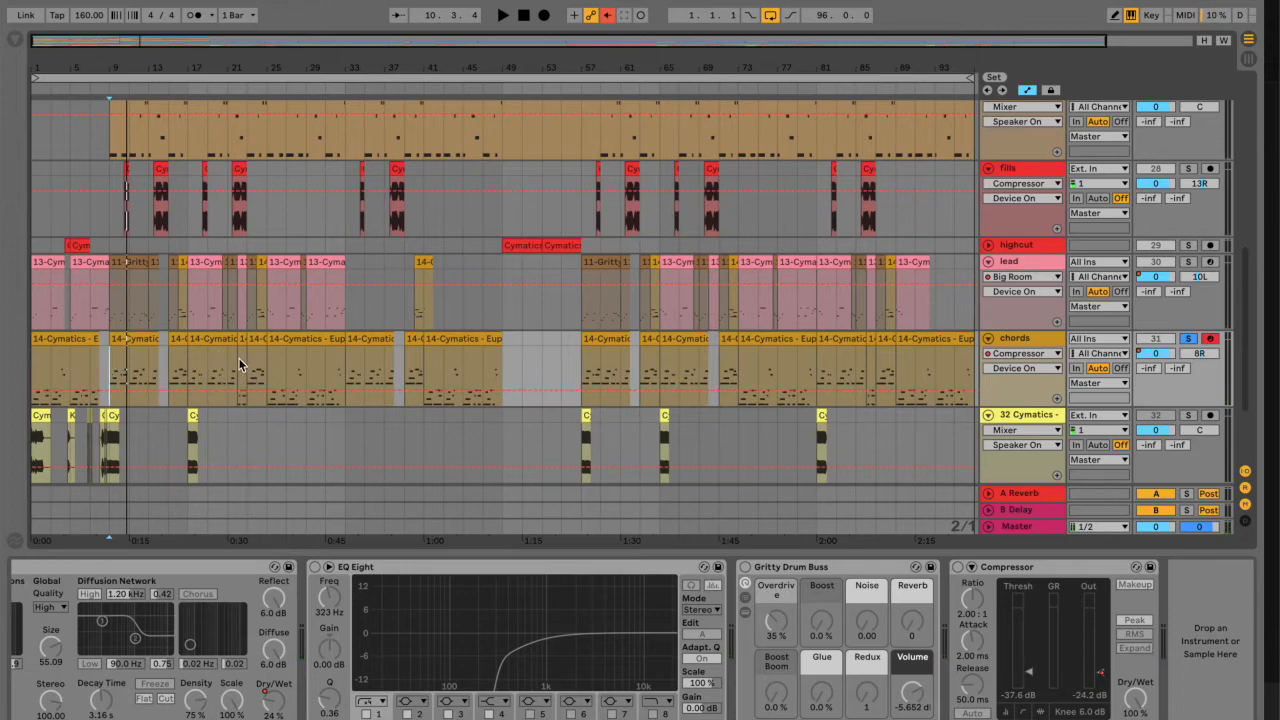
Show the sample waveform of the chords track's Euphoria Vocal Ambience 1 sampler
scroll(239, 358, "down", 2)
scroll(239, 358, "up", 1)
scroll(239, 358, "down", 5)
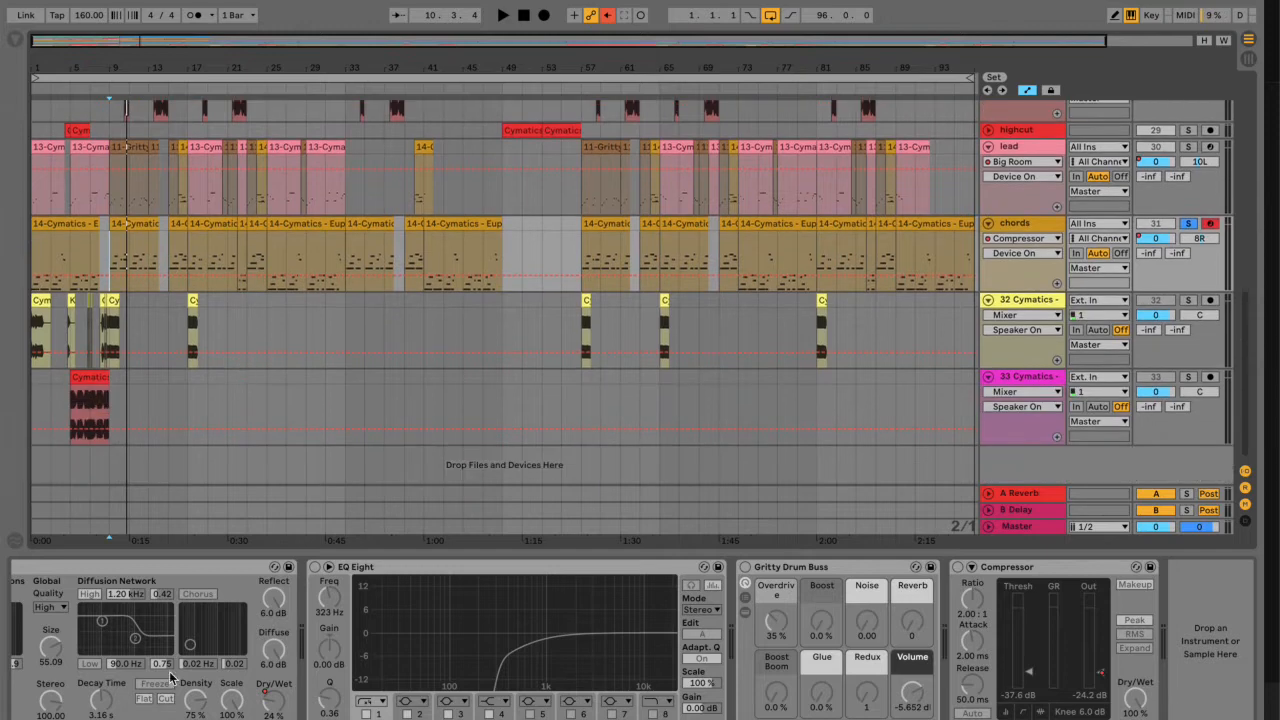
scroll(197, 642, "left", 6)
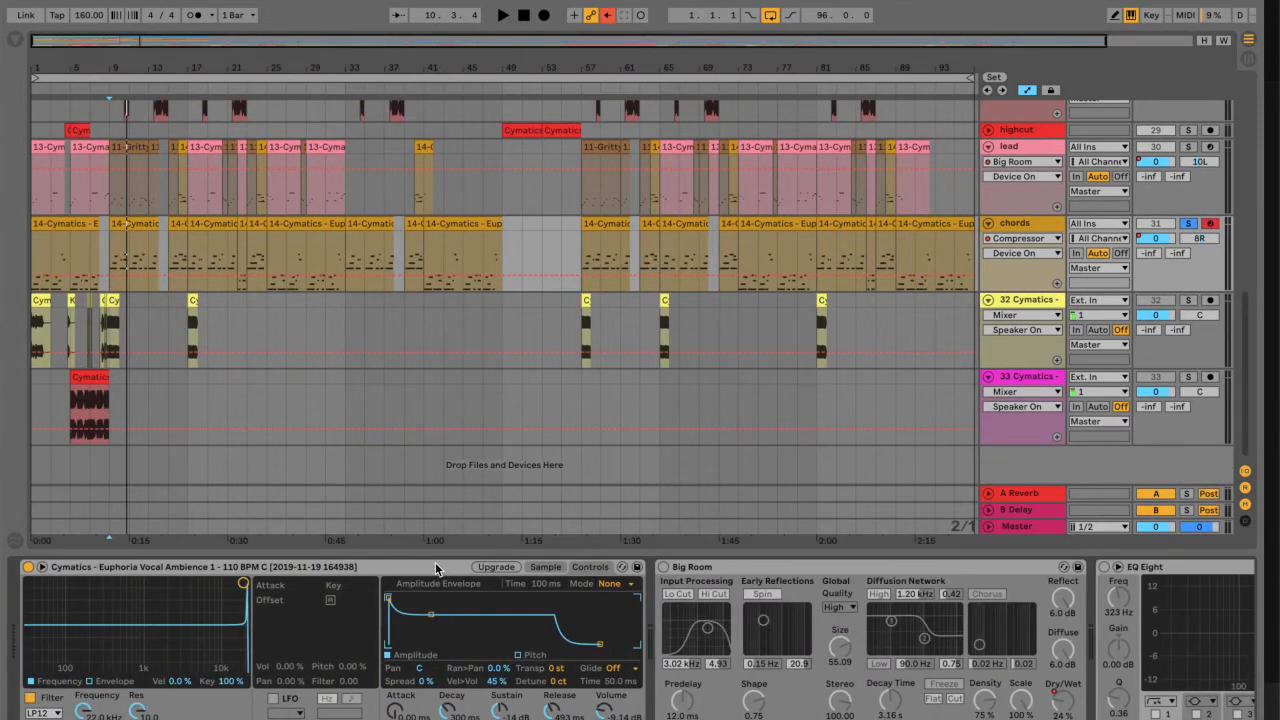
left_click(548, 570)
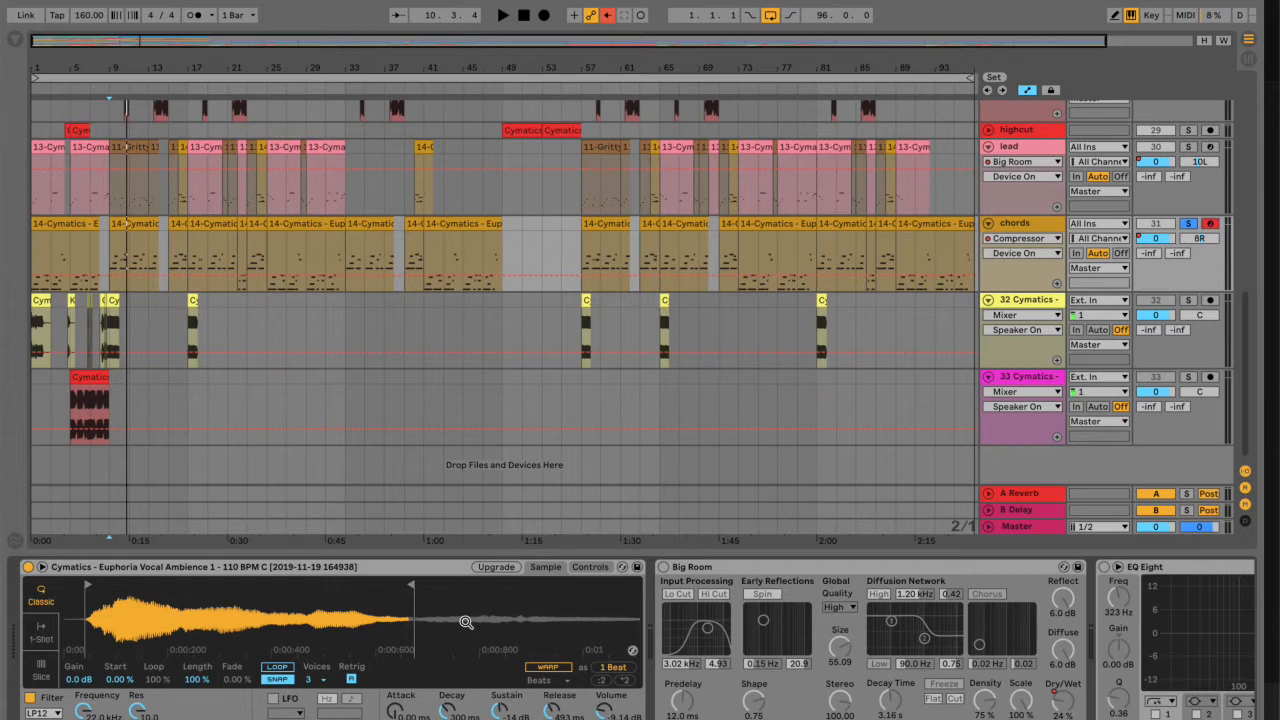
Enable Big Room, EQ Eight, Gritty Drum Buss and the Compressor on the chords track, and play it from bar 9
scroll(465, 622, "right", 10)
left_click(260, 567)
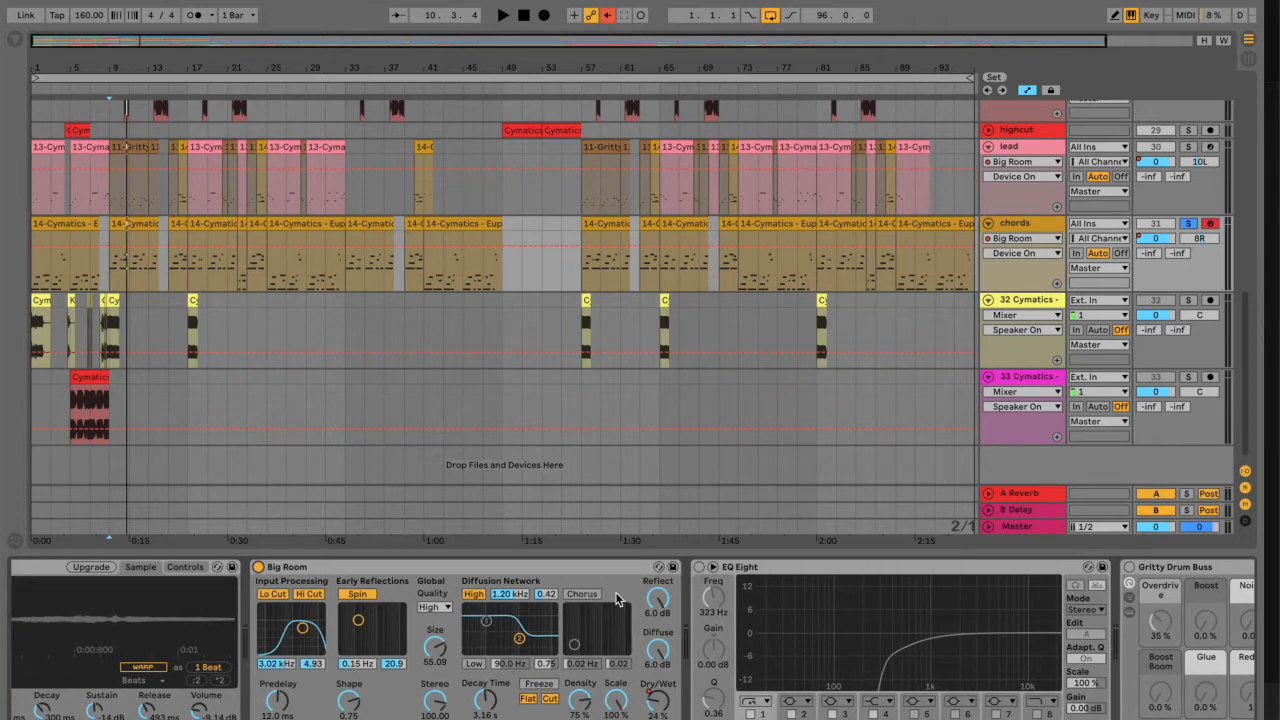
scroll(589, 582, "right", 3)
left_click(567, 567)
scroll(622, 580, "right", 6)
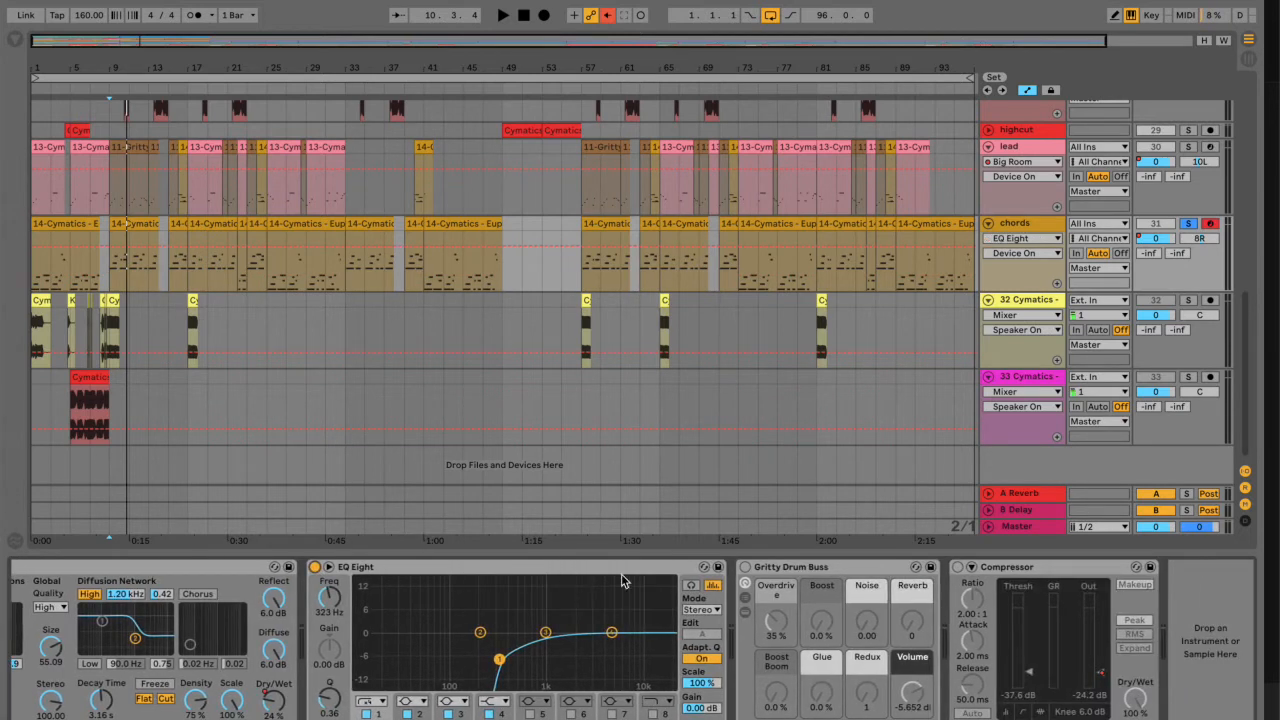
left_click(745, 567)
left_click(960, 567)
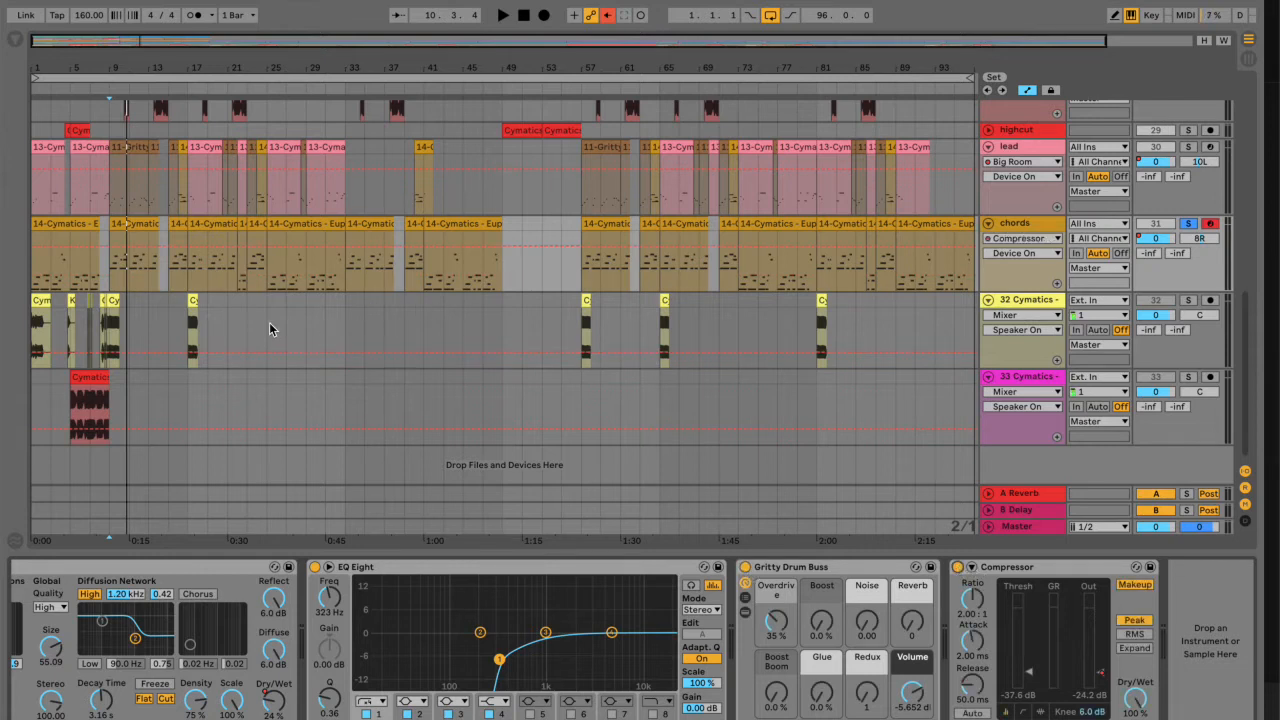
key("space")
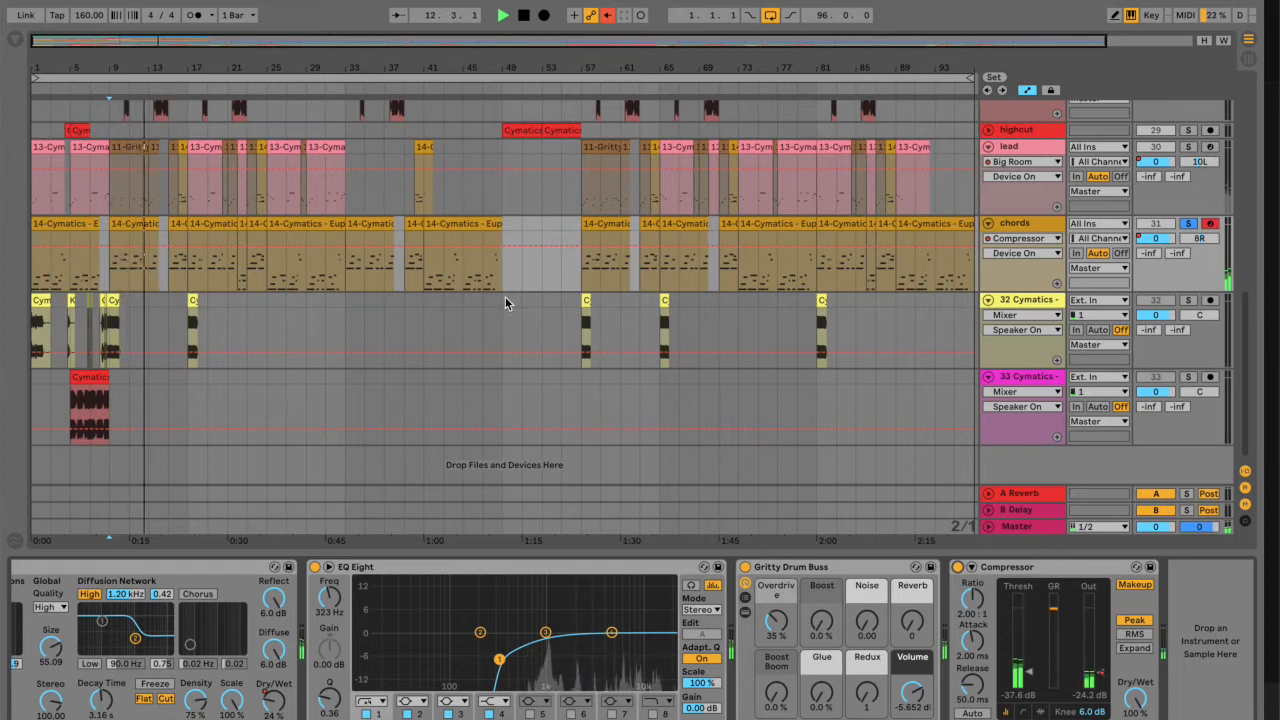
key("space")
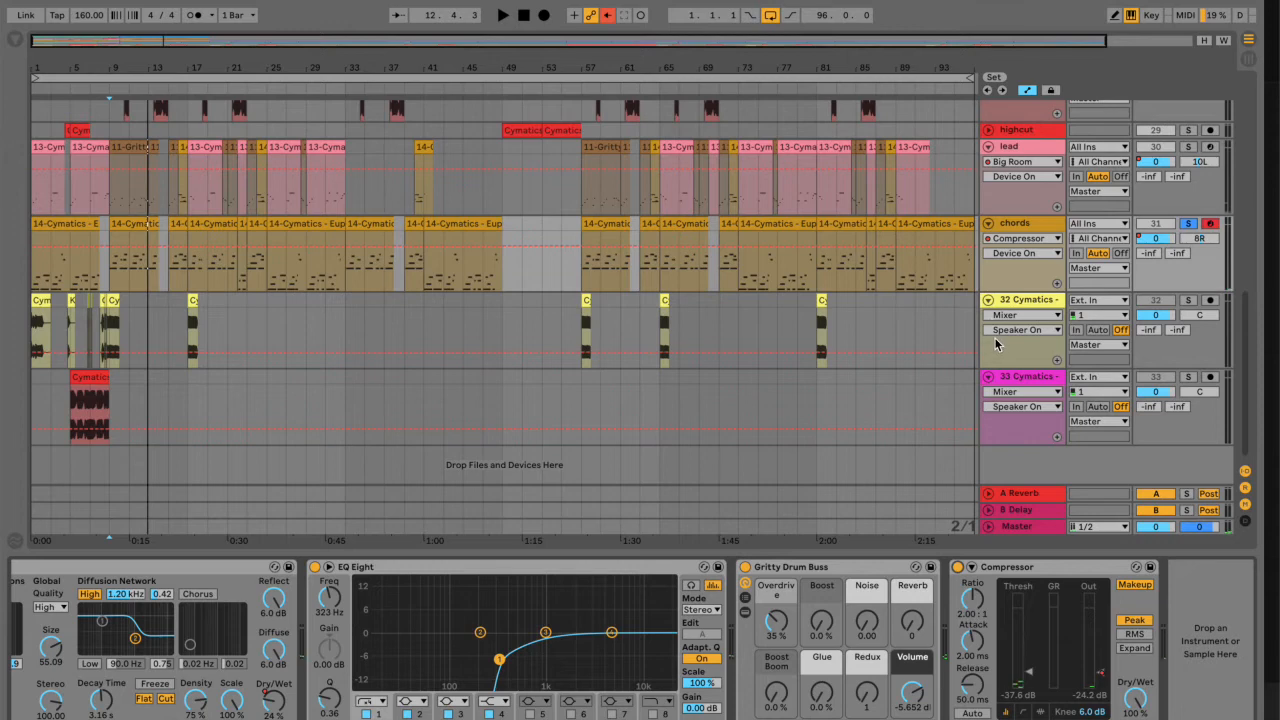
Switch the solo from chords to the 33 Cymatics track and play its clip from bar 5
scroll(1032, 267, "up", 2)
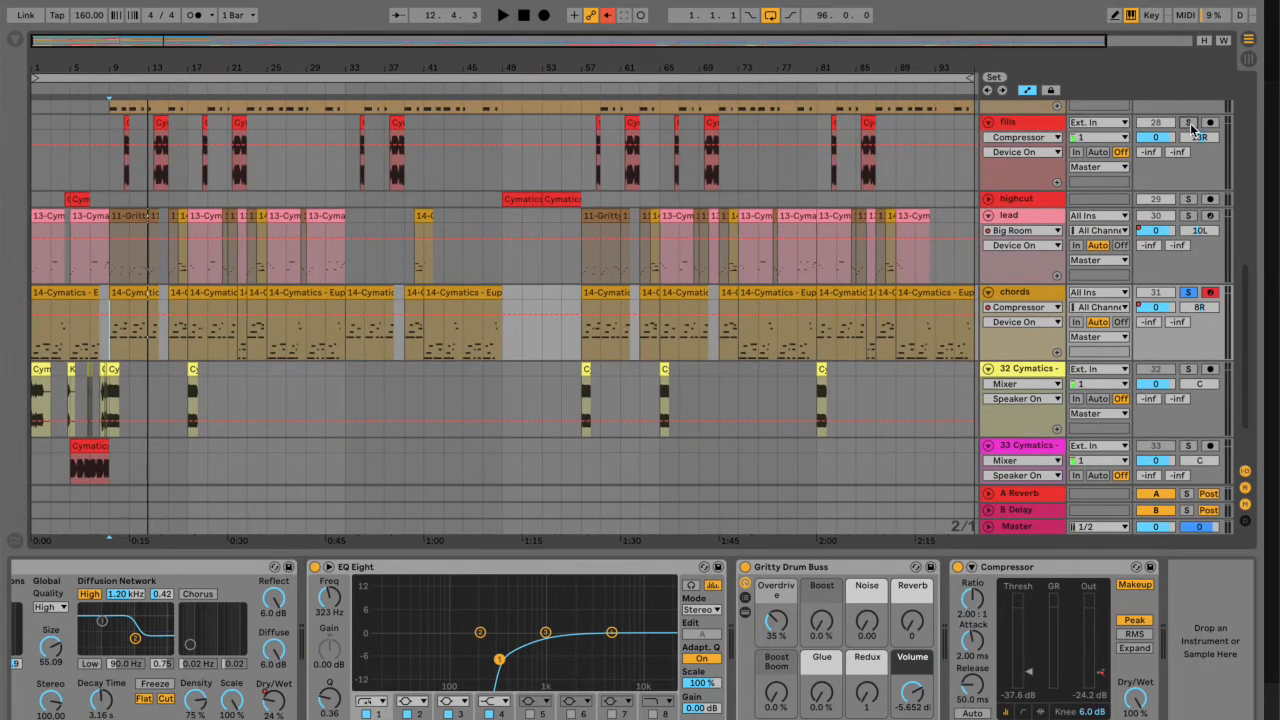
scroll(278, 450, "down", 2)
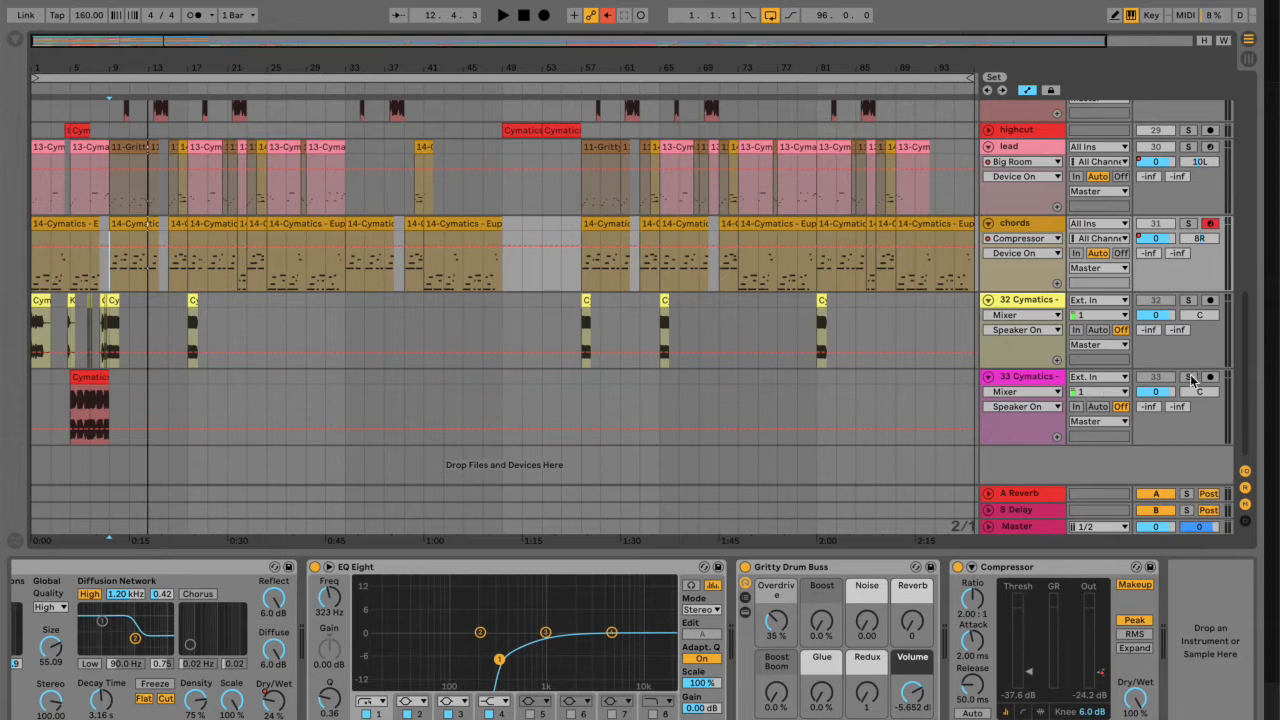
left_click(70, 418)
key("space")
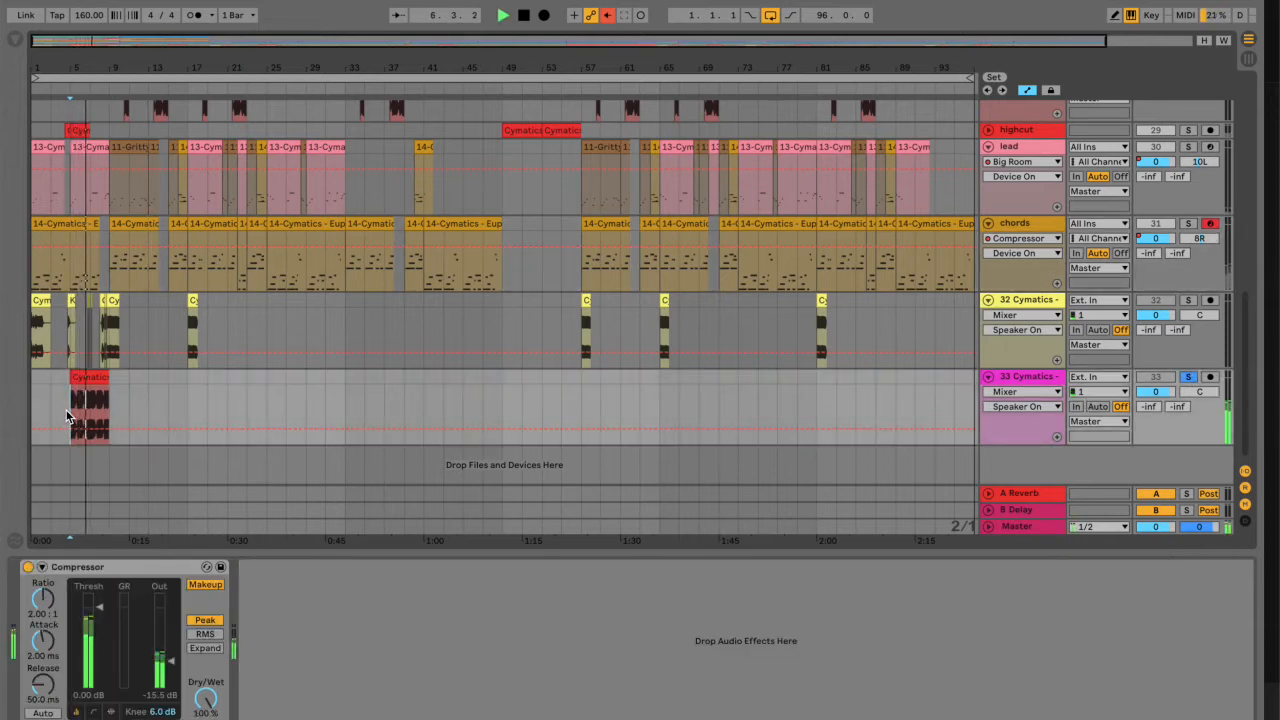
key("space")
Solo the fills track and play it from bar 13 with EQ Eight, Overdrive and Big Room bypassed
scroll(271, 360, "up", 8)
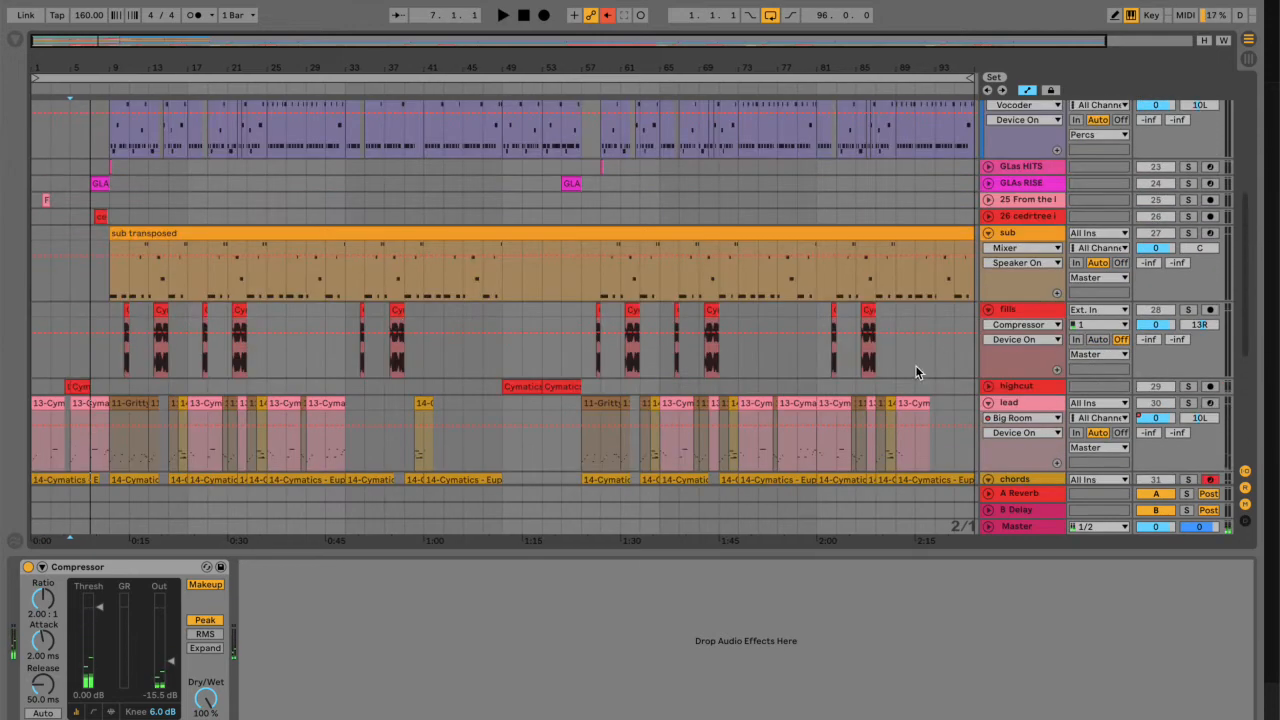
scroll(917, 371, "down", 4)
scroll(920, 377, "down", 1)
left_click(1189, 159)
left_click(119, 211)
key("space")
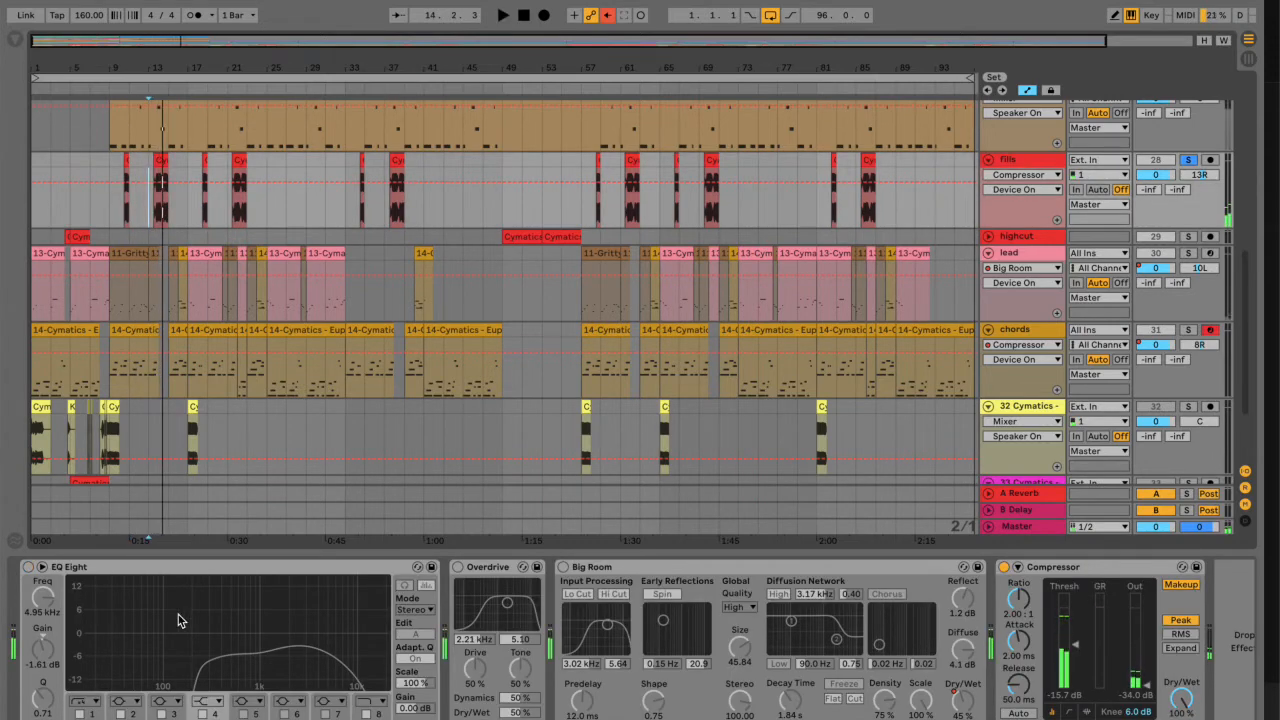
Enable EQ Eight, Overdrive and Big Room on the fills track, and replay it from bar 13
left_click(28, 567)
key("space")
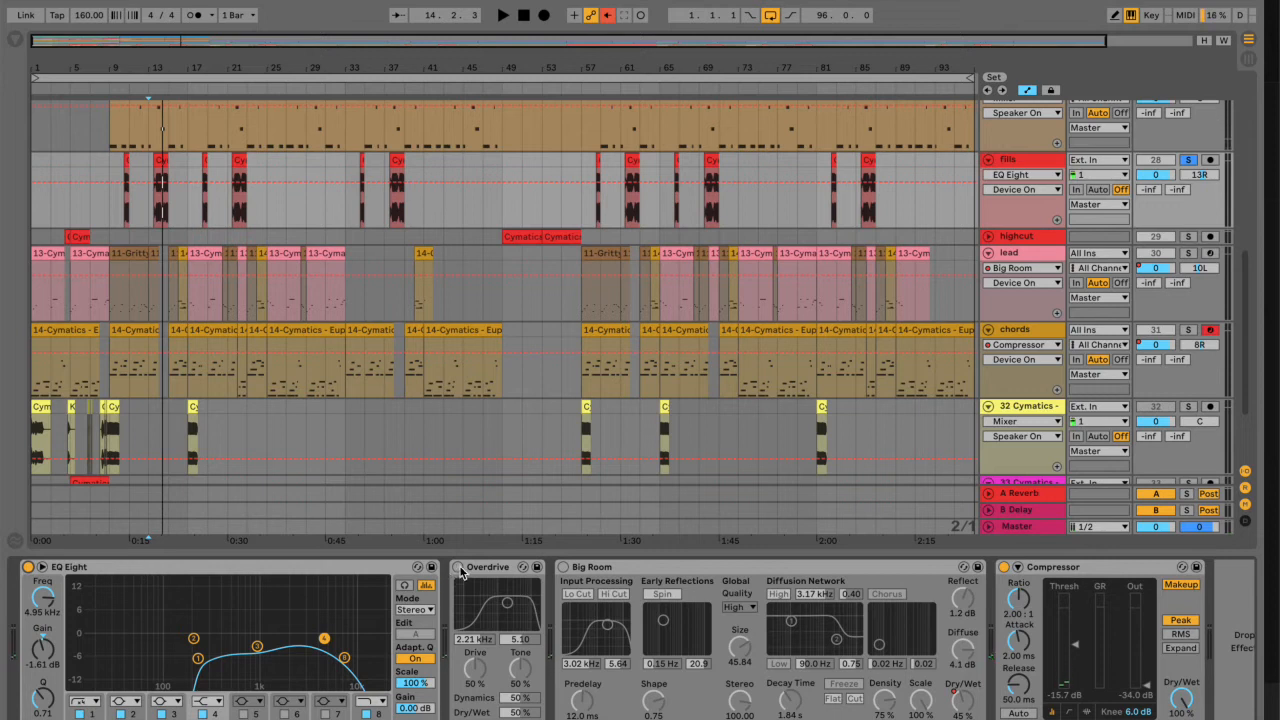
left_click(458, 567)
left_click(563, 567)
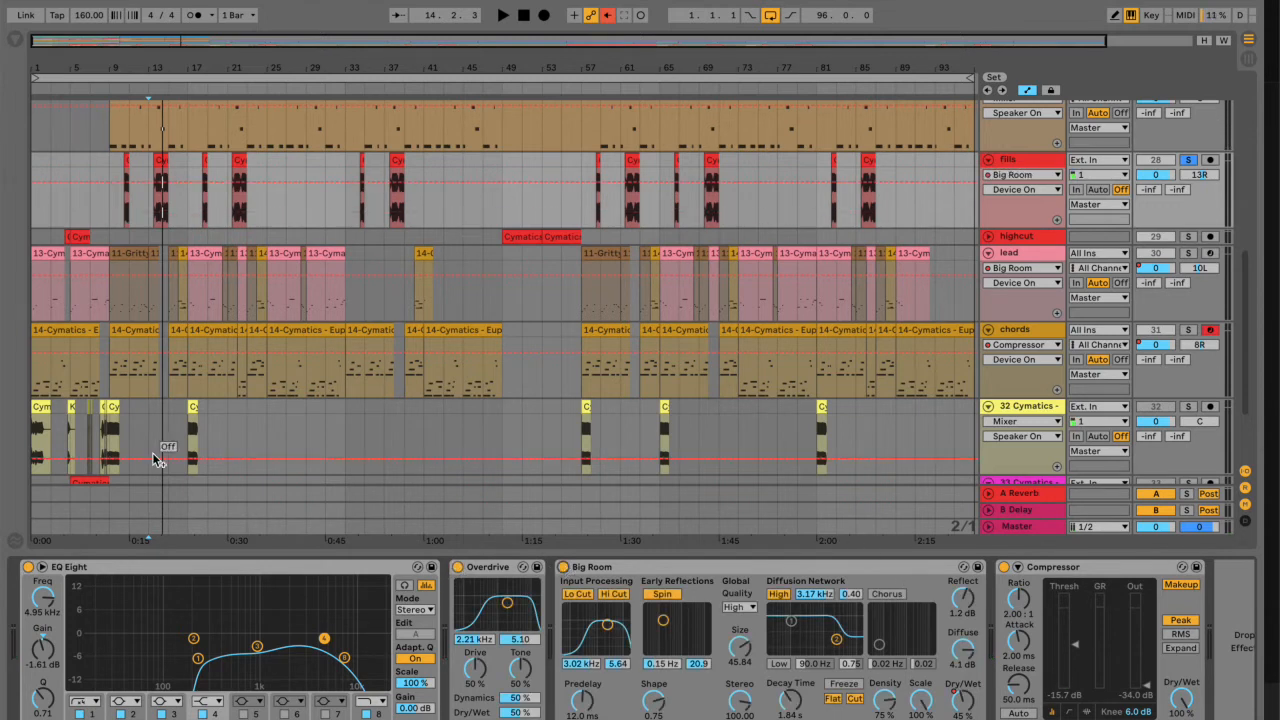
left_click(152, 205)
key("space")
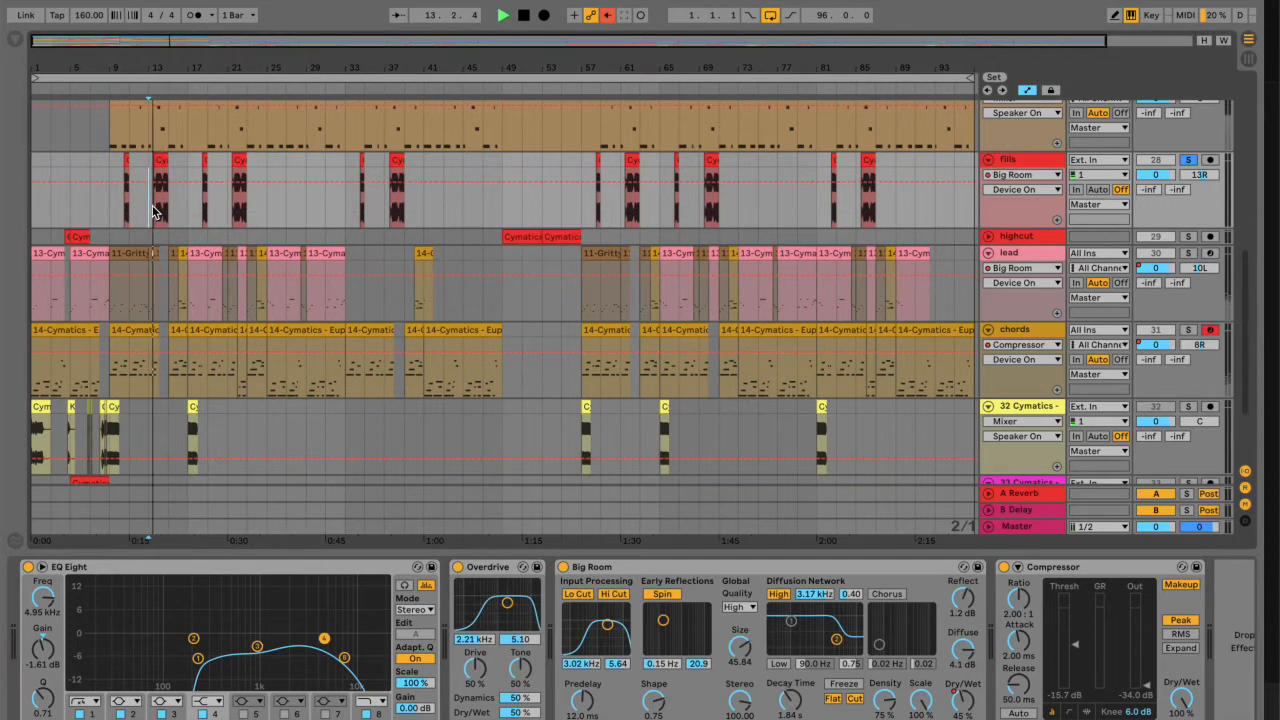
key("space")
Switch the solo from fills to the sub track and show the sample waveform of its transposed vocal sampler
left_click(1189, 162)
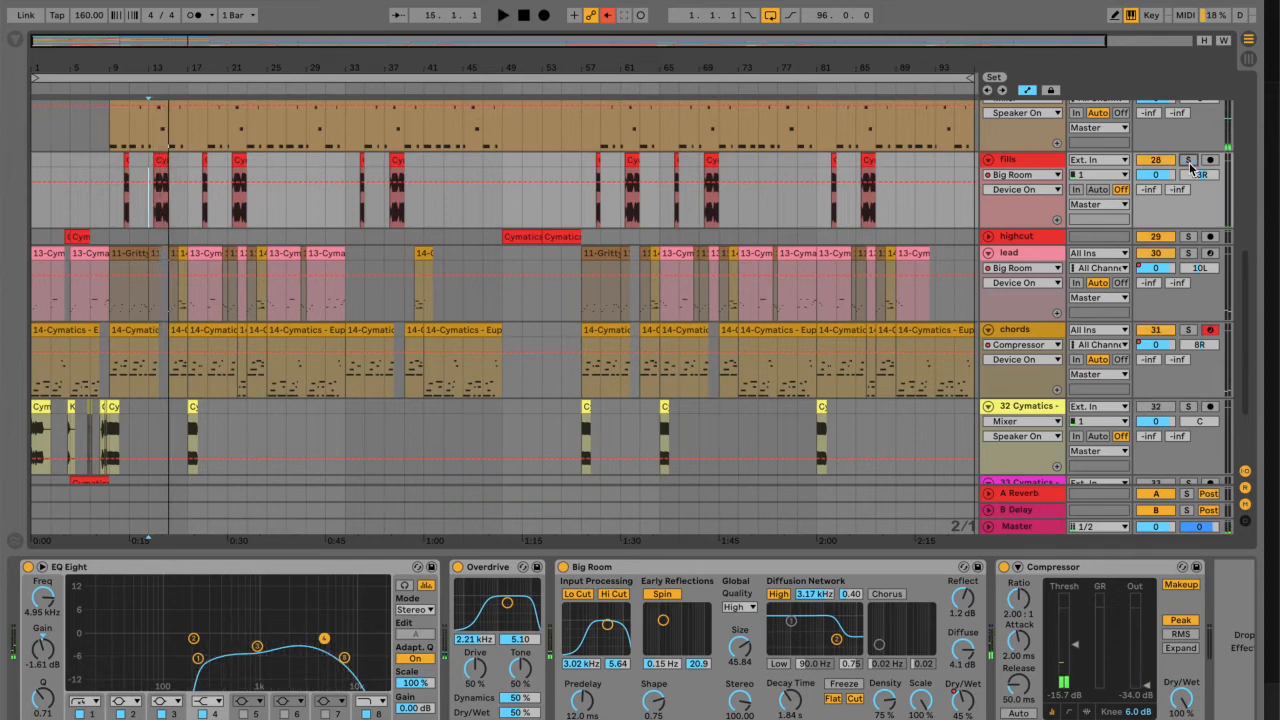
scroll(1100, 287, "up", 5)
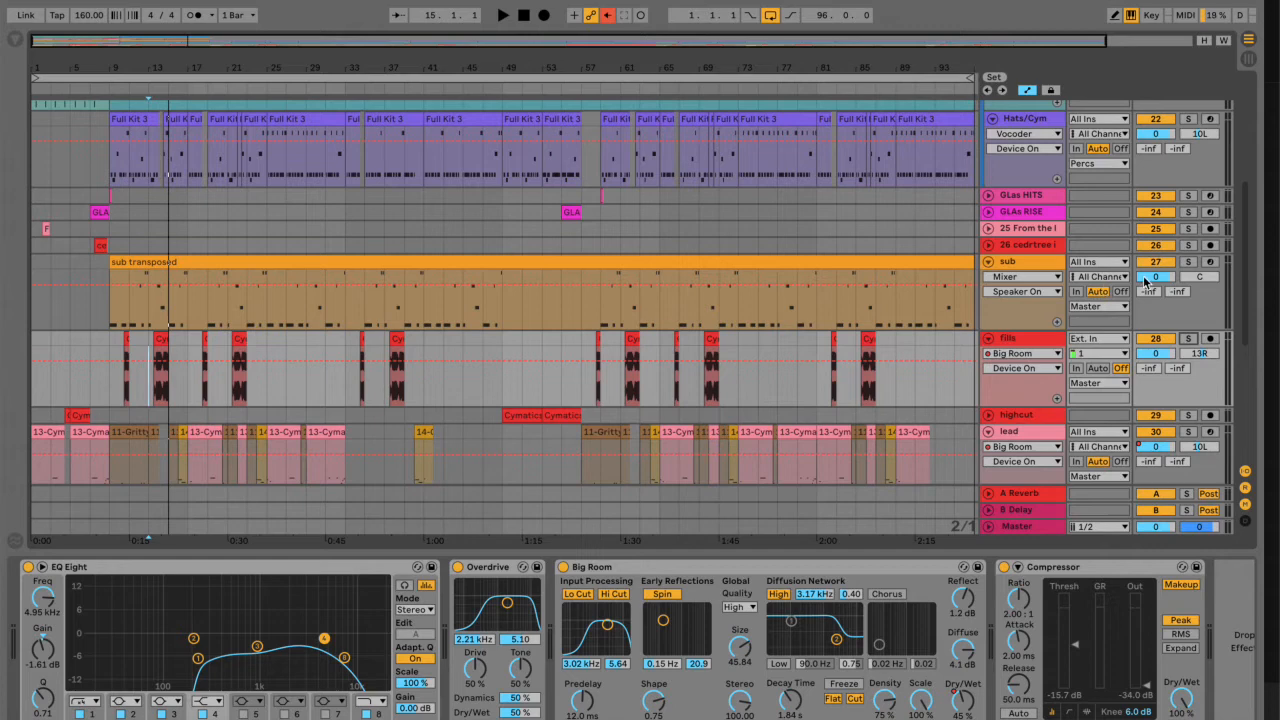
left_click(1189, 263)
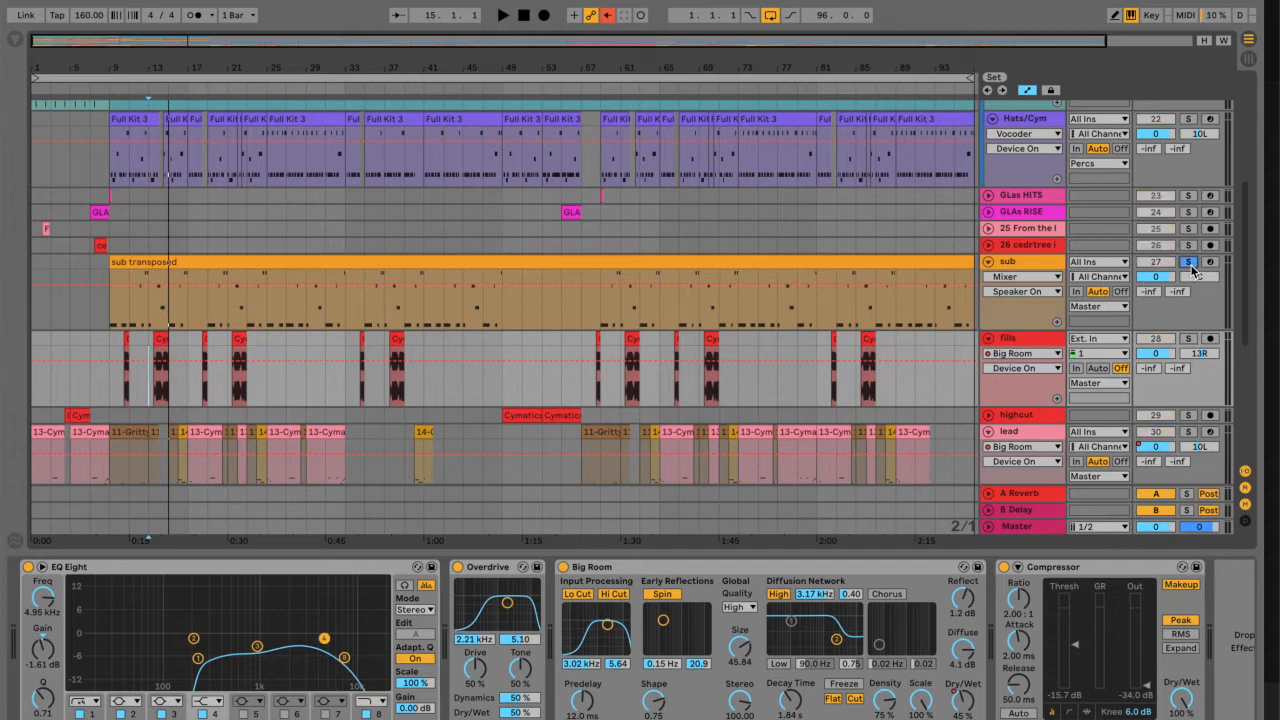
left_click(1045, 268)
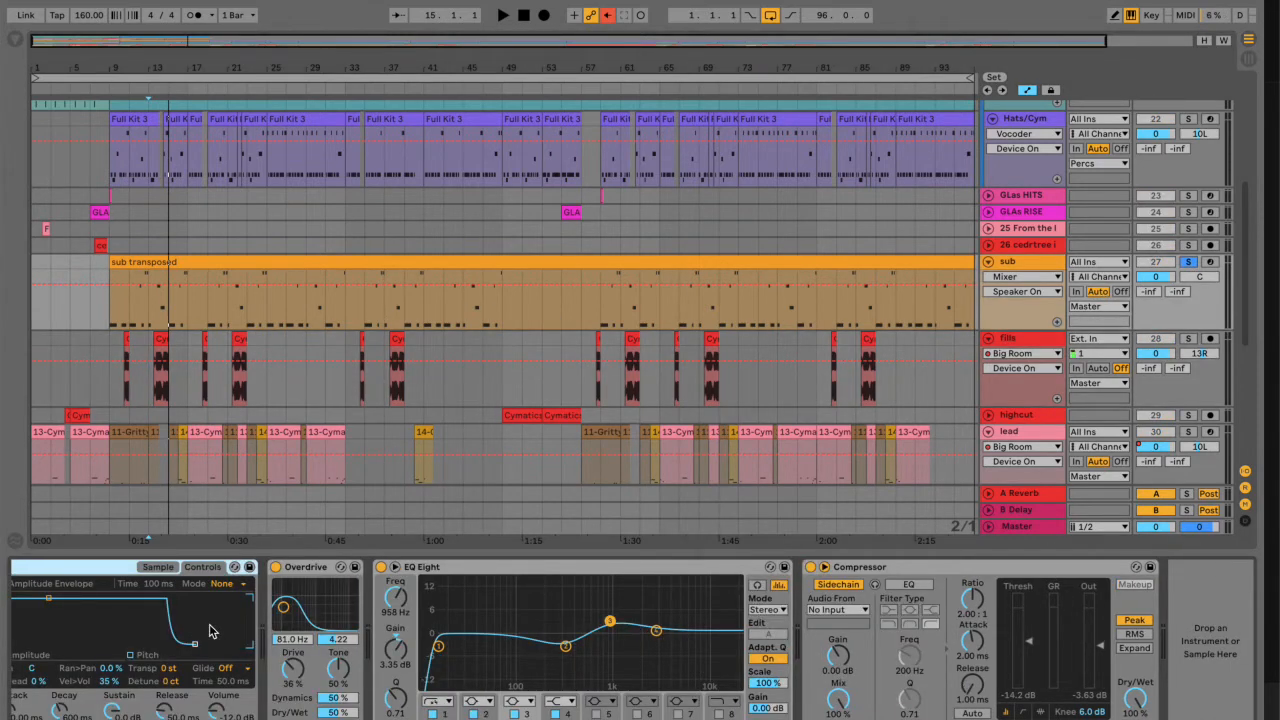
scroll(210, 625, "left", 5)
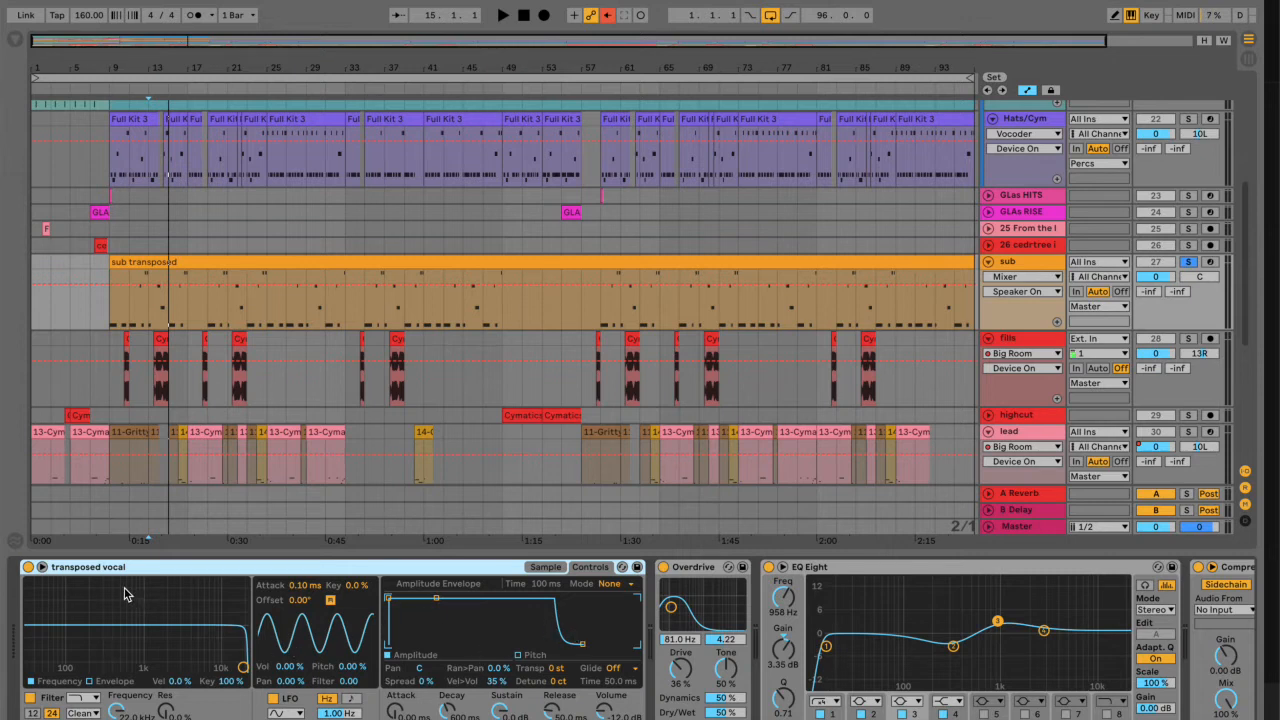
left_click(541, 569)
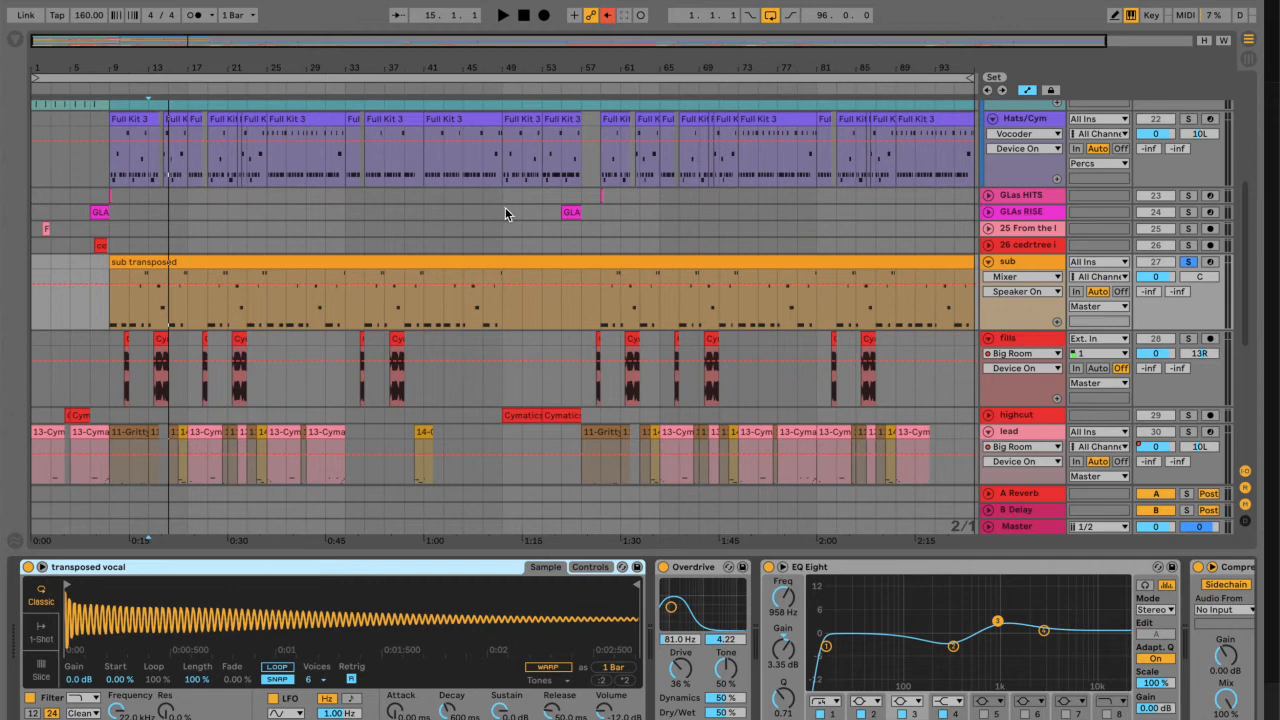
scroll(505, 207, "down", 3)
scroll(505, 207, "up", 3)
scroll(505, 207, "down", 1)
scroll(505, 207, "up", 1)
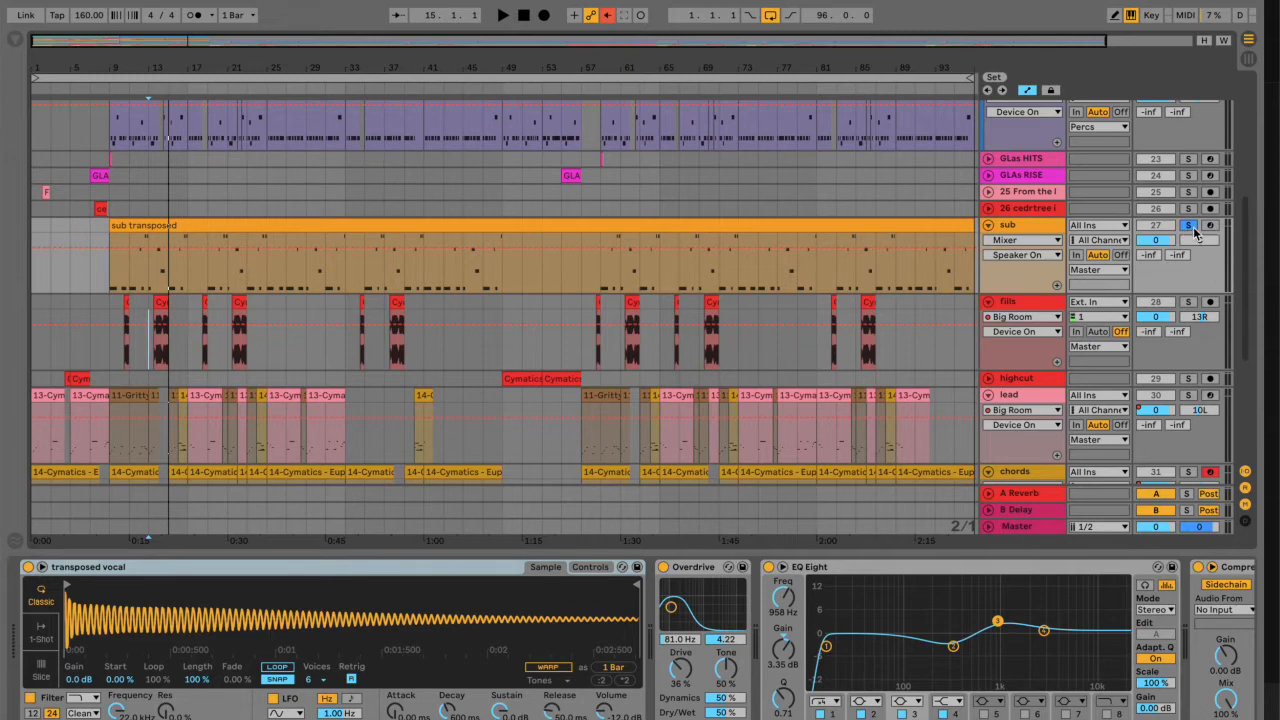
Turn off the sub track's solo and collapse the Percs group and the sub, fills, lead, chords, 32 Cymatics and 33 Cymatics tracks
scroll(621, 207, "up", 5)
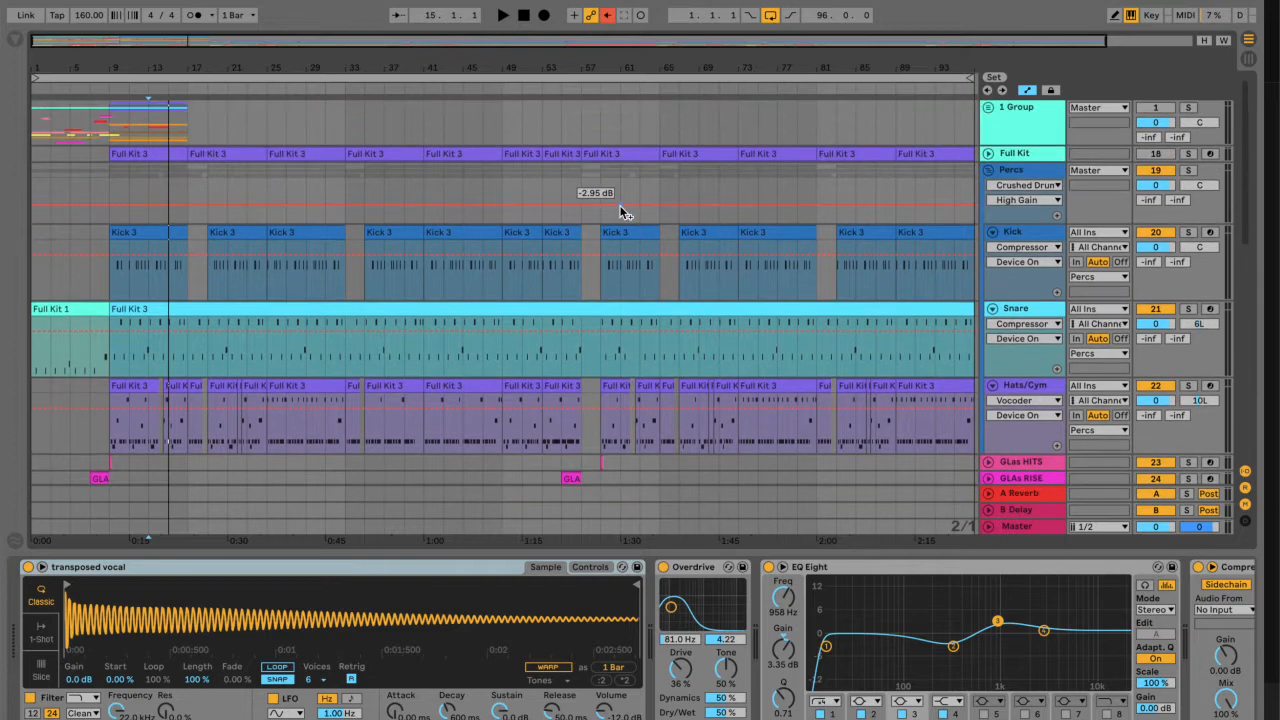
left_click(988, 170)
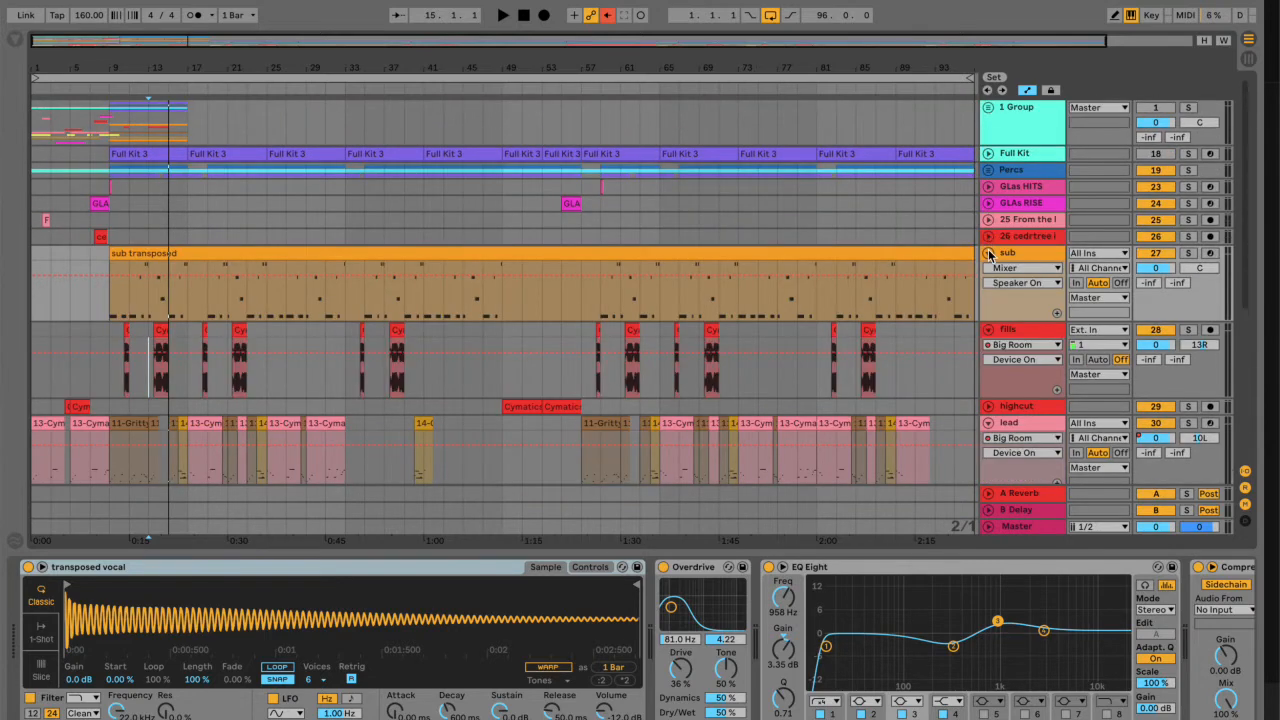
left_click(988, 253)
left_click(988, 270)
left_click(988, 302)
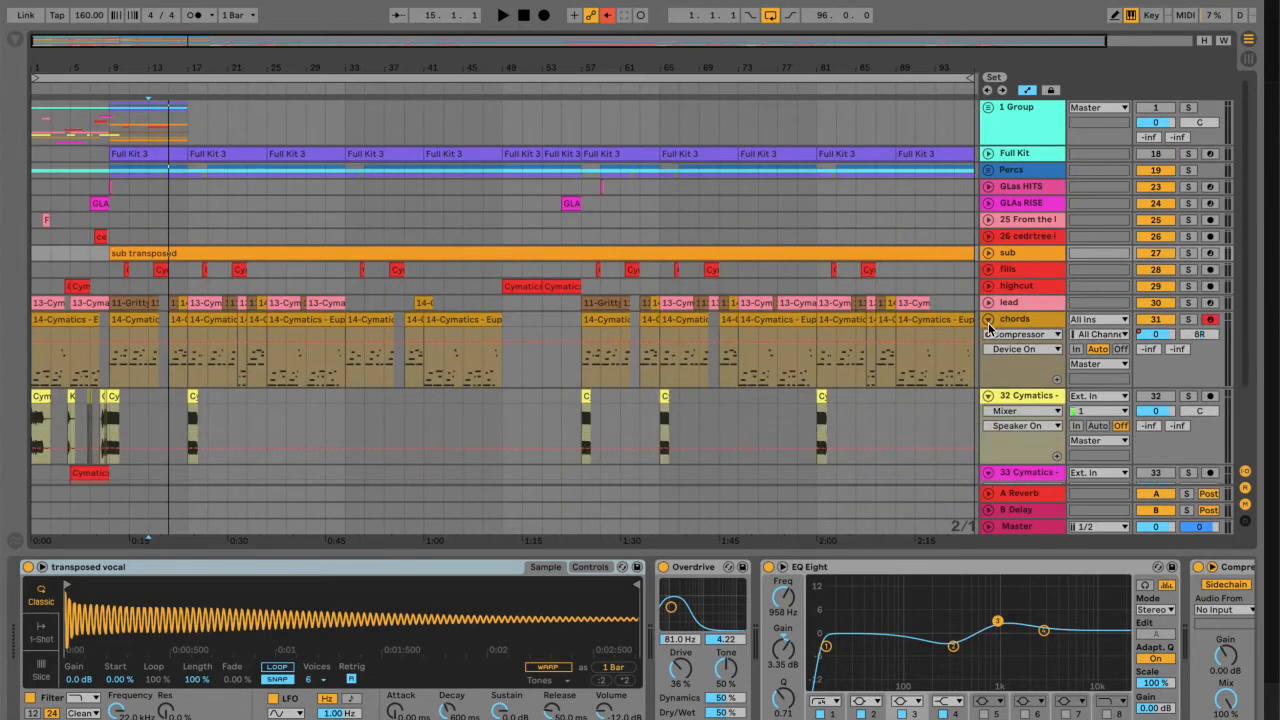
left_click(988, 319)
left_click(988, 336)
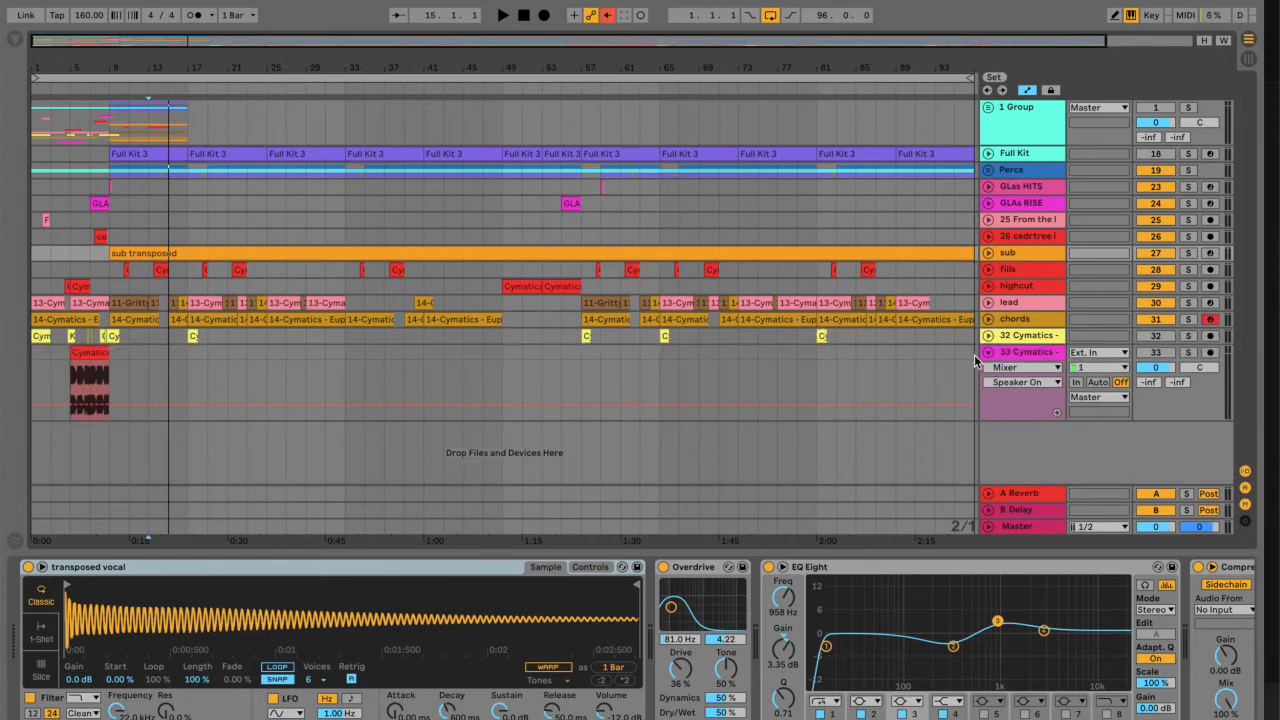
left_click(989, 354)
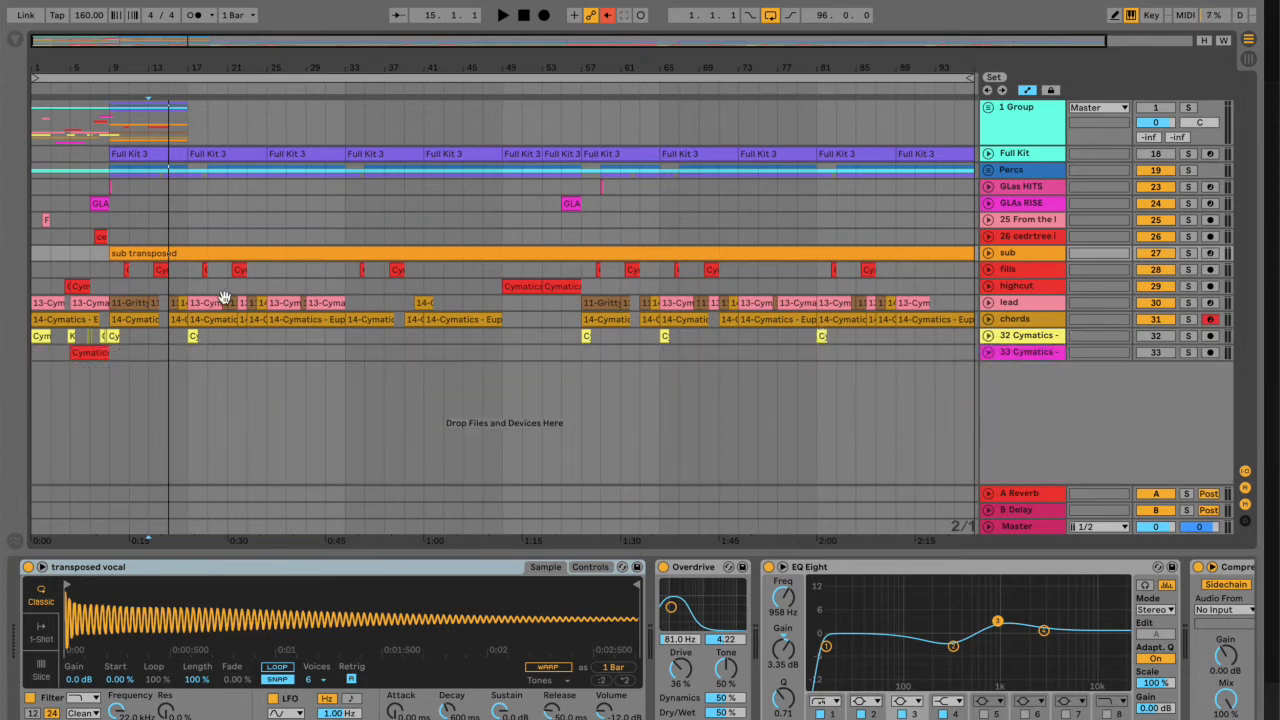
Play the full arrangement from bar 1 and fit the arrangement to the window width
left_click(36, 189)
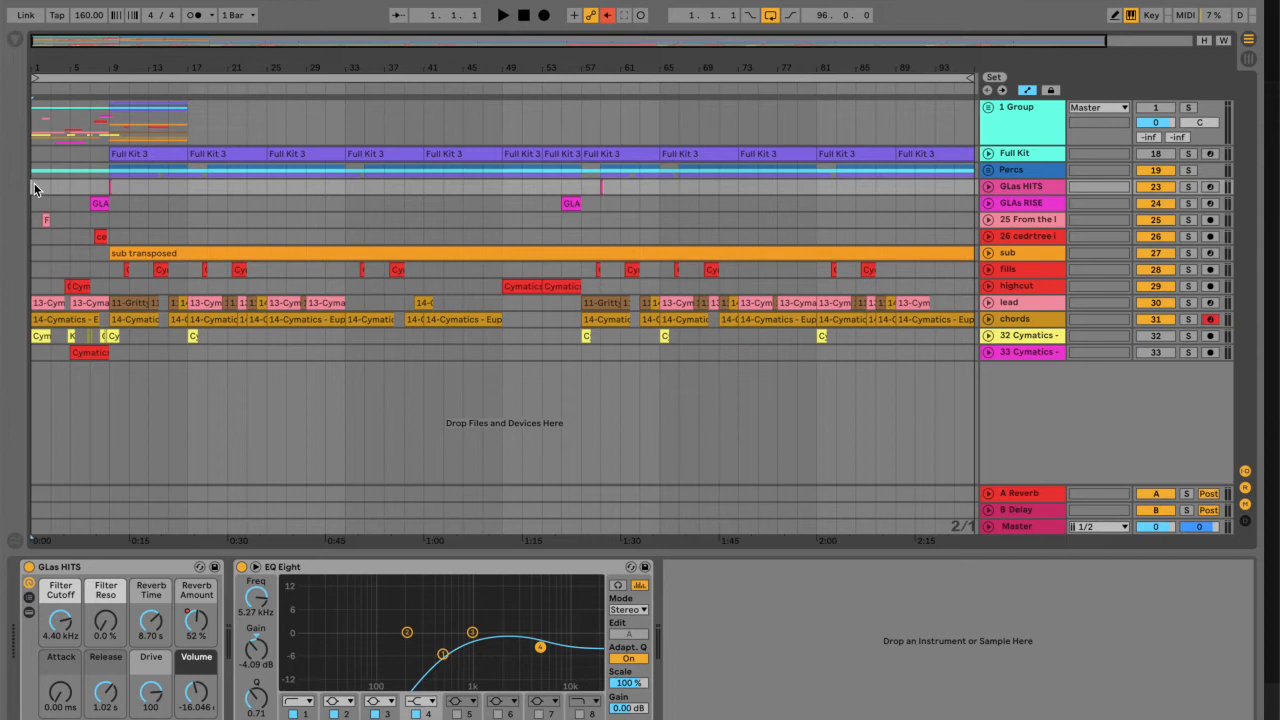
key("space")
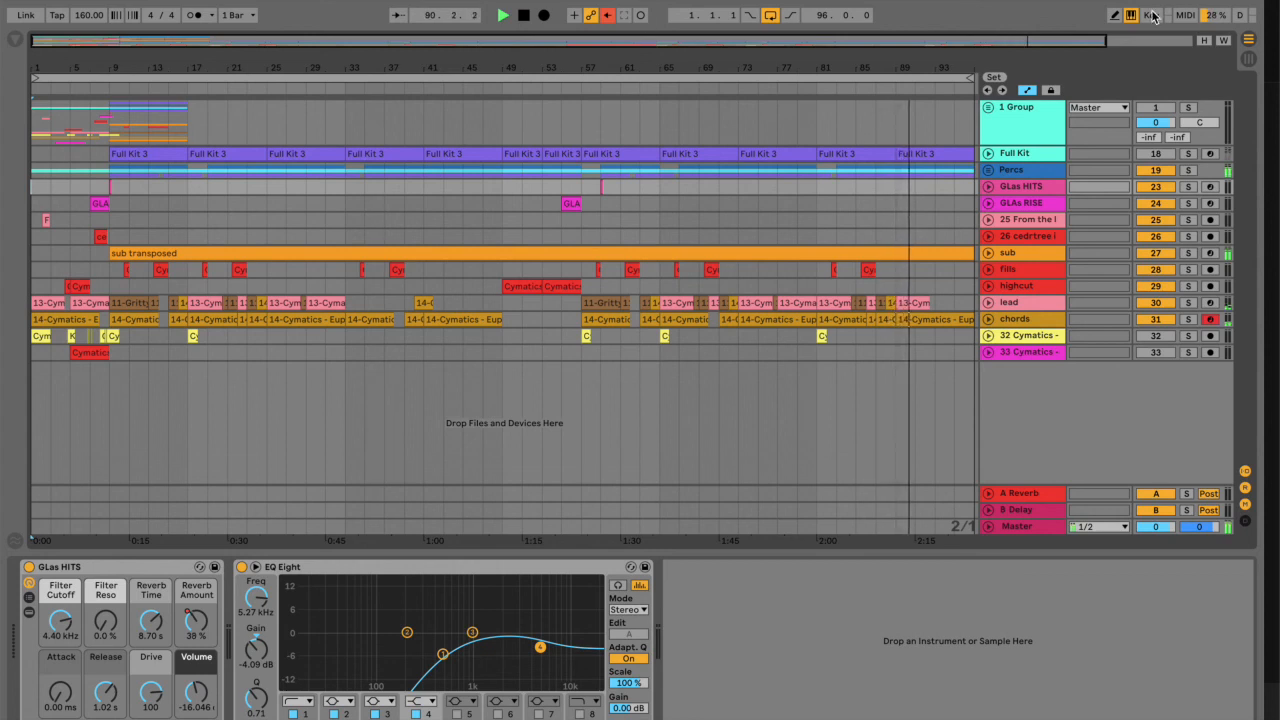
left_click(1222, 39)
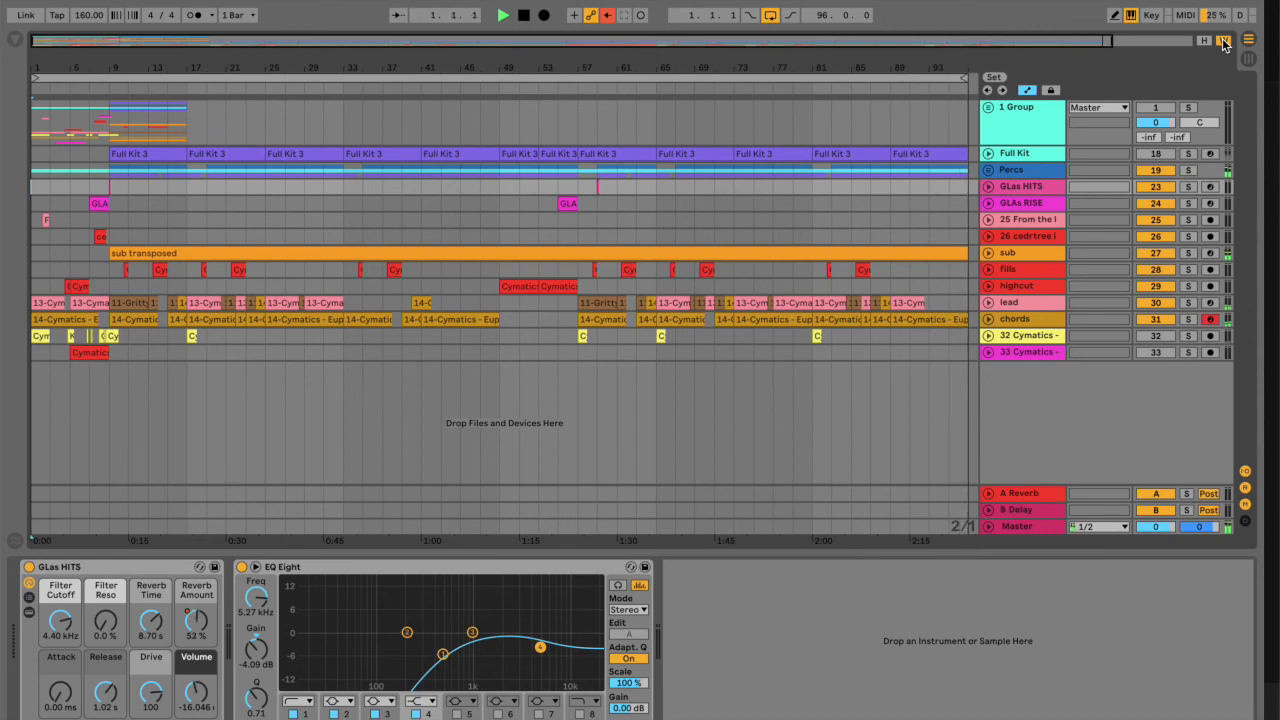
key("space")
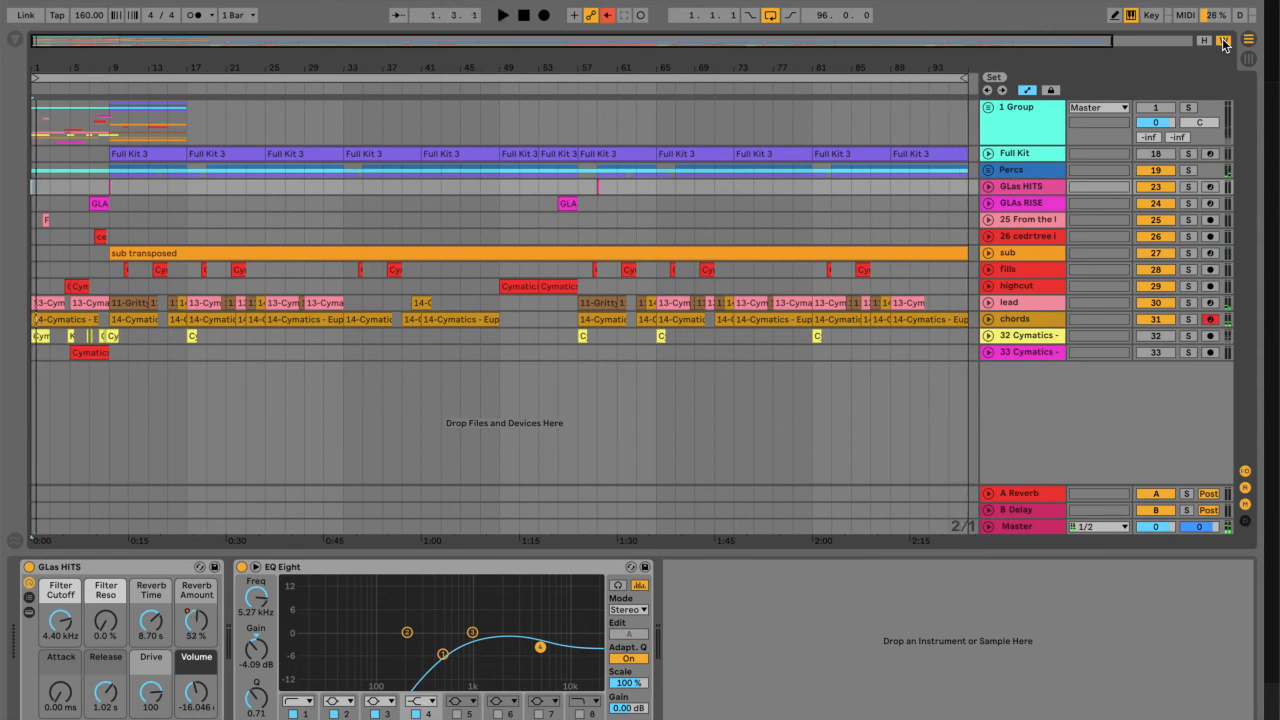